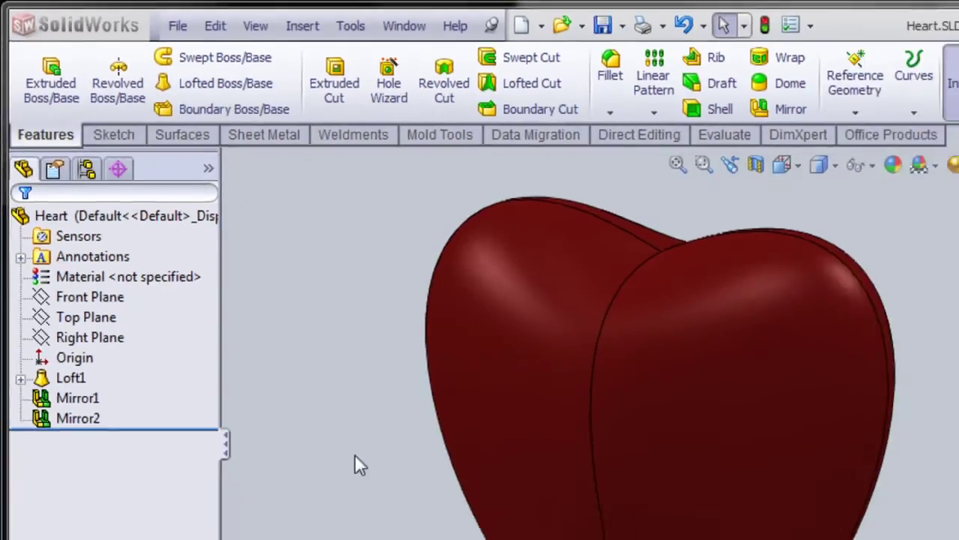
Step: Inspect the finished heart model from several angles and review its loft and two mirror features
middle_drag(353, 460, 603, 358)
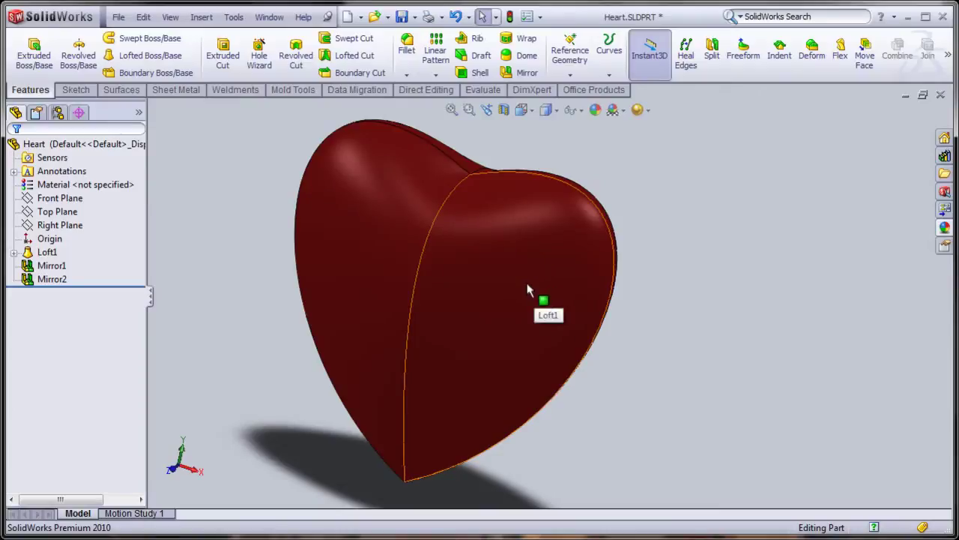
middle_drag(655, 272, 541, 275)
middle_drag(452, 209, 475, 142)
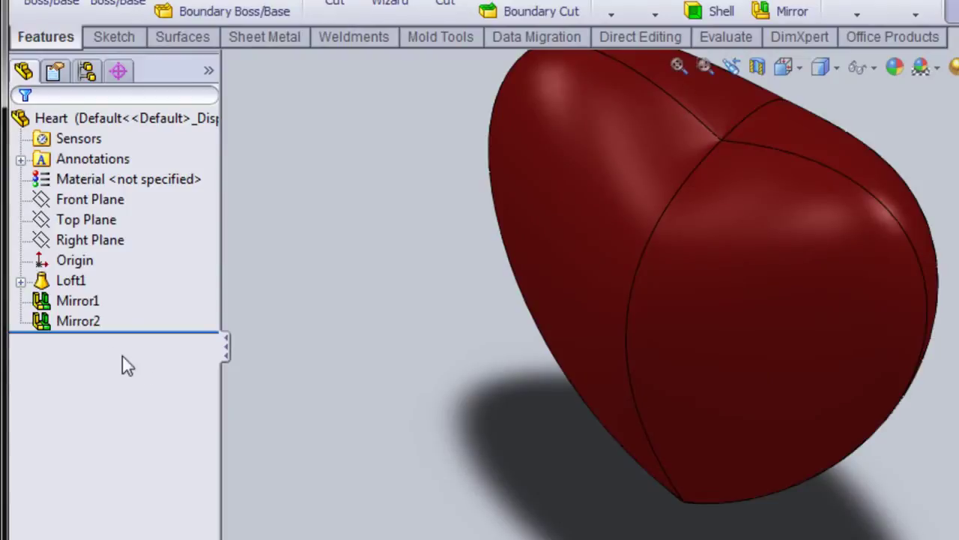
click(64, 281)
click(58, 302)
click(64, 324)
Step: Roll the heart model back to just after Loft1 and expand the loft to show the sketches it uses
drag(65, 324, 84, 313)
middle_drag(456, 443, 567, 418)
drag(174, 315, 154, 259)
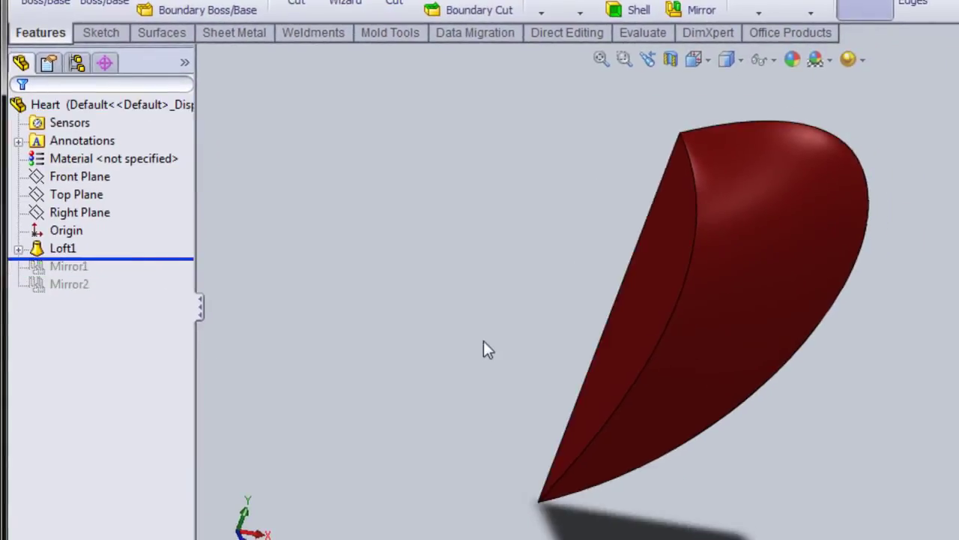
middle_drag(459, 346, 426, 295)
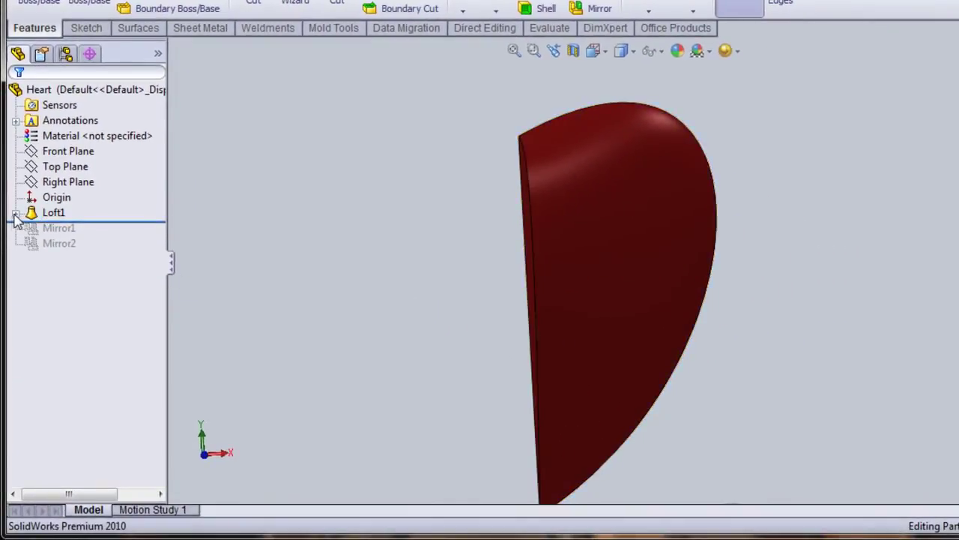
click(16, 215)
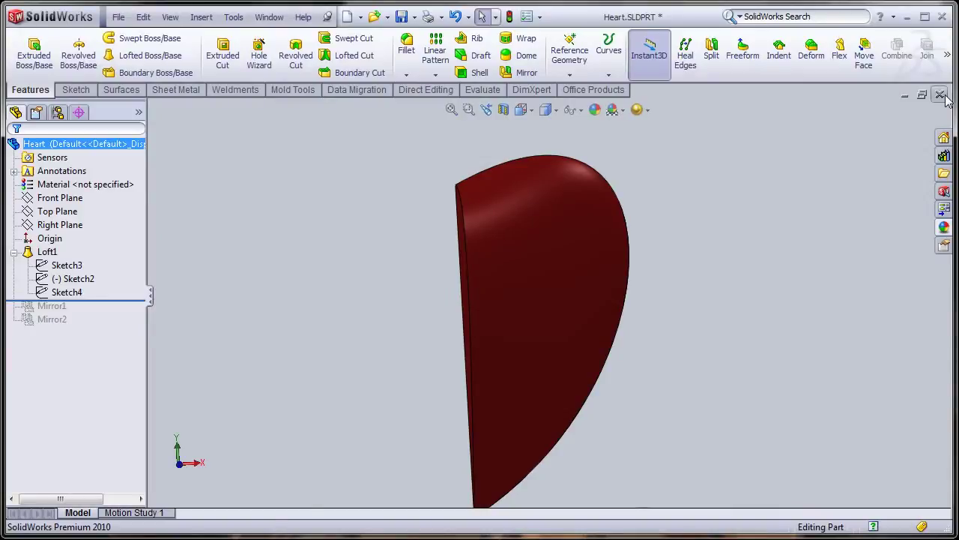
Step: Close the Heart part without saving its changes, leaving the empty Part2 active
click(939, 95)
click(549, 363)
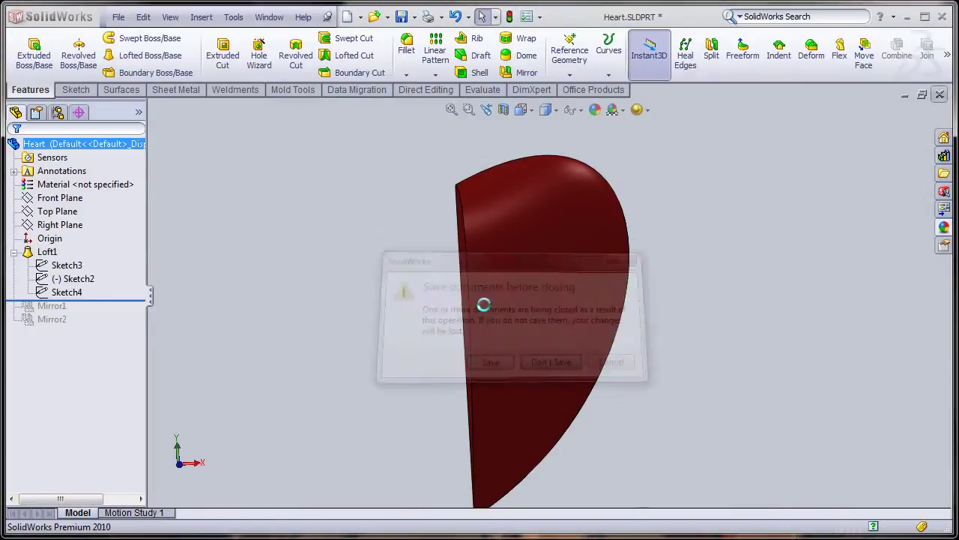
click(271, 16)
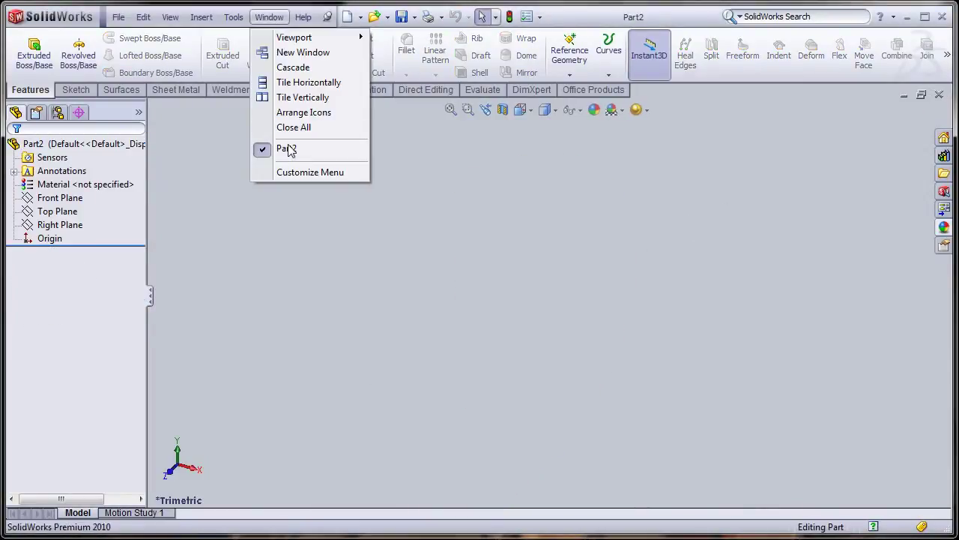
click(180, 251)
Step: Start a new sketch on the Front Plane of Part2
click(59, 201)
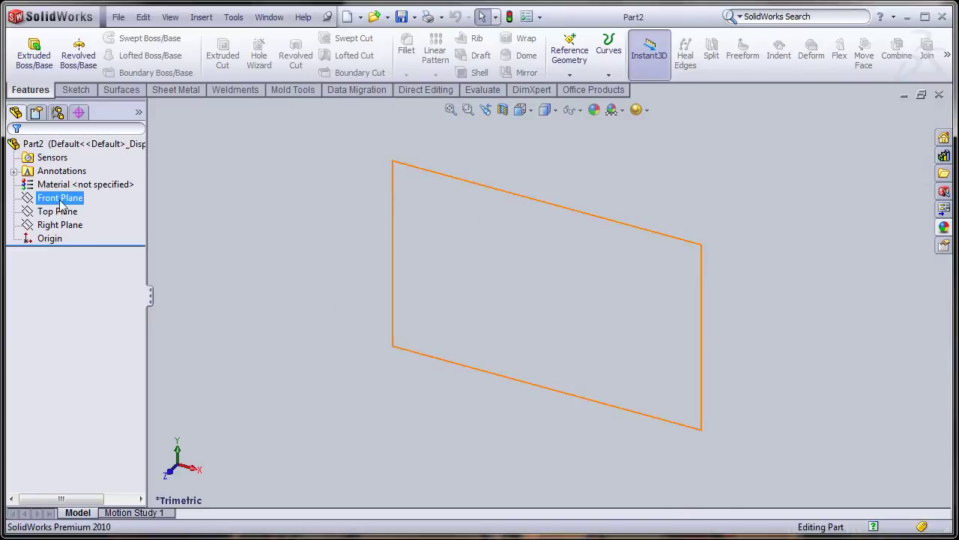
click(66, 225)
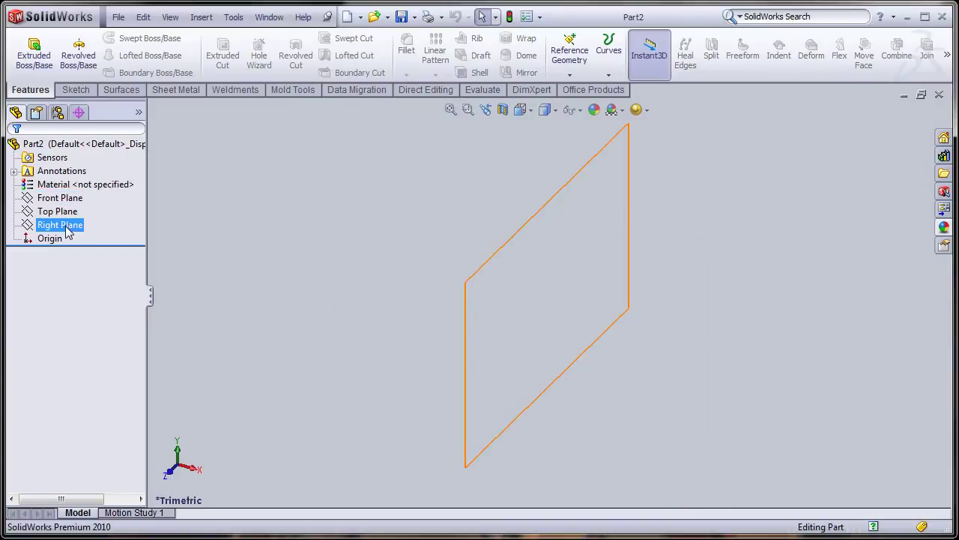
click(66, 200)
click(68, 203)
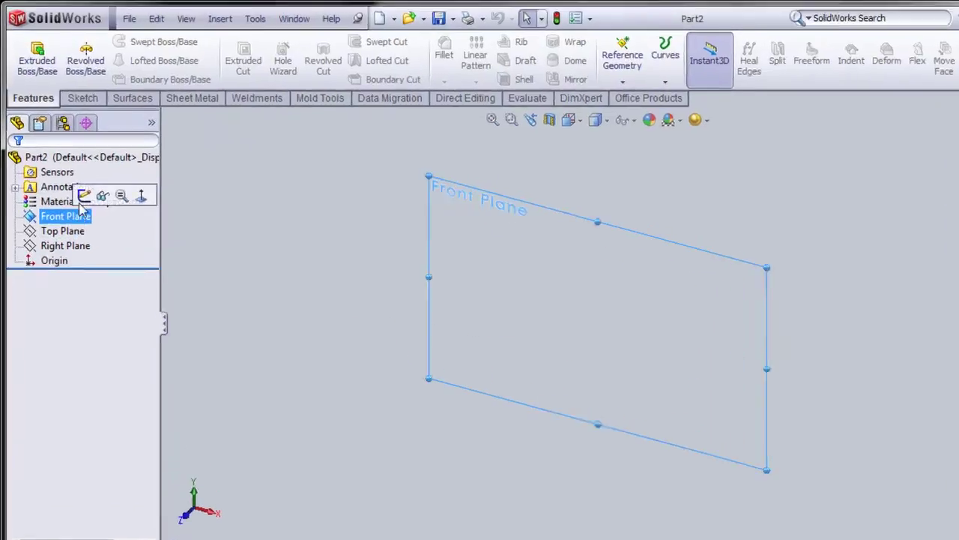
click(76, 178)
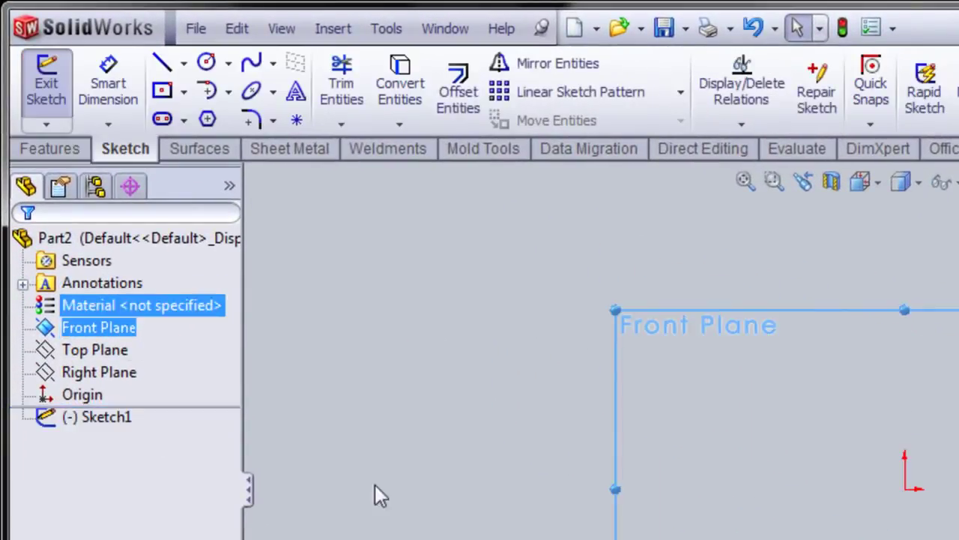
Step: Sketch a straight vertical two-point spline through the origin, starting about 46 mm above it and ending below it
click(253, 66)
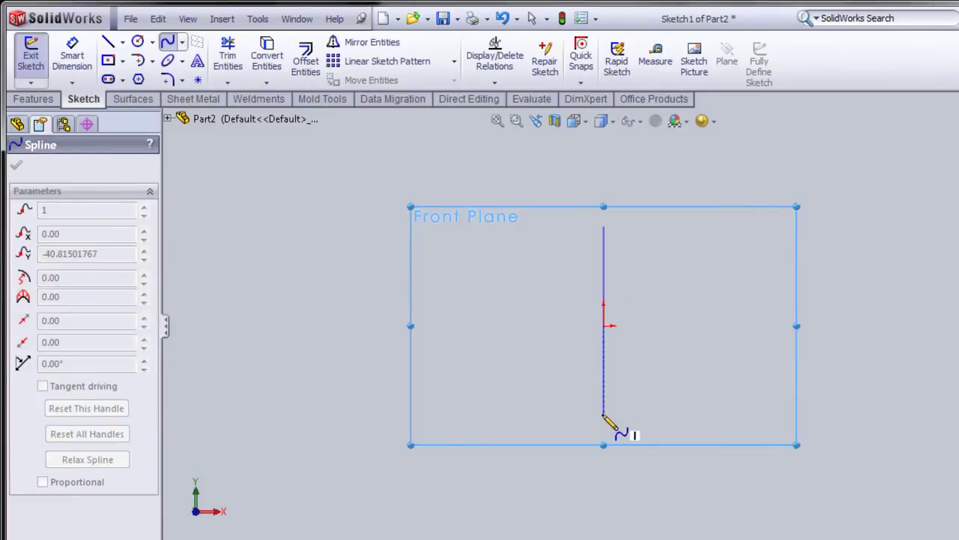
click(605, 429)
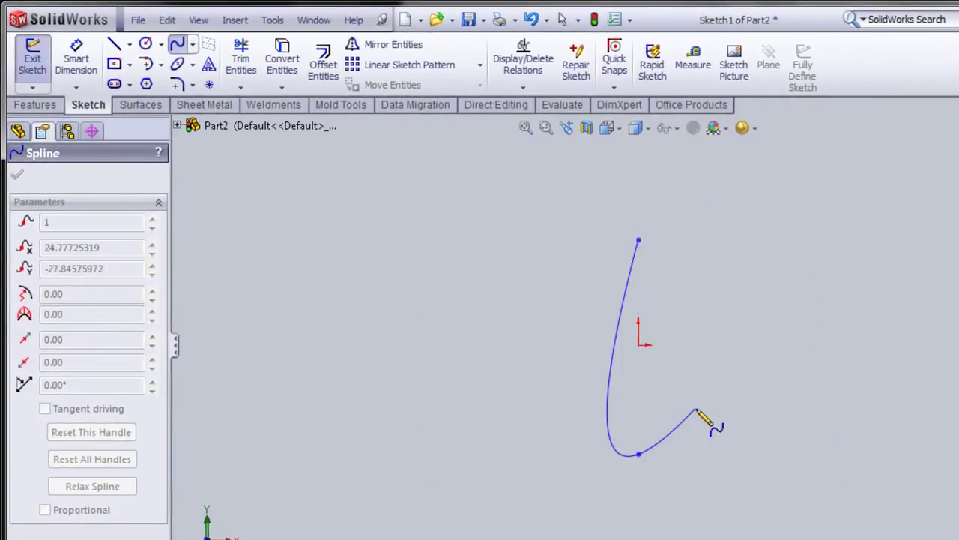
right_click(697, 410)
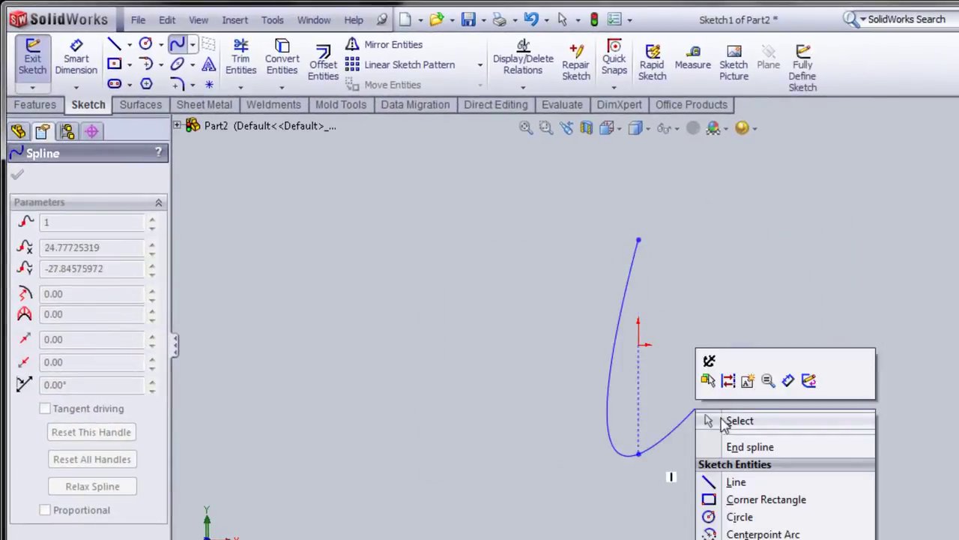
click(719, 422)
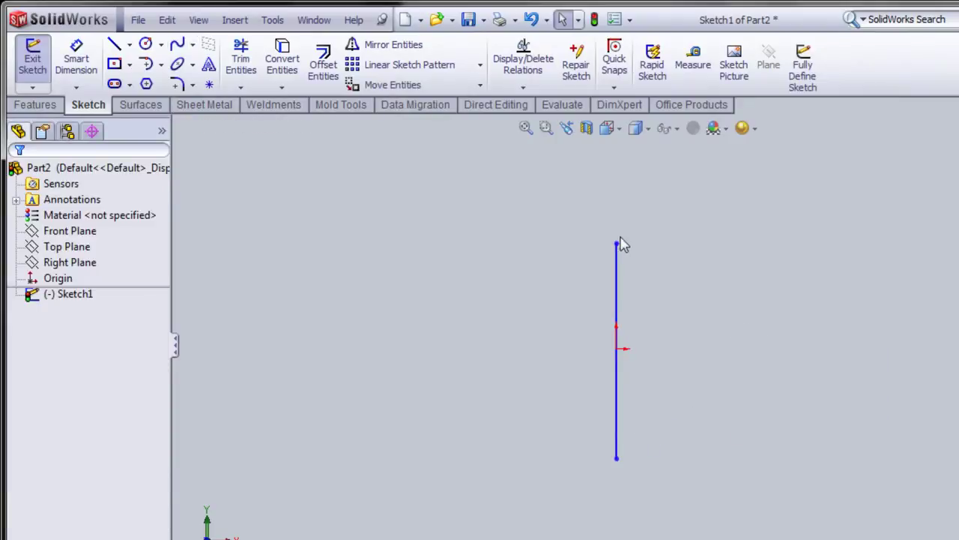
Step: Bow the spline out toward positive X into a half-heart curve using the tangent handles at its upper and lower ends
click(616, 244)
scroll(624, 336, down, 1)
scroll(624, 336, up, 2)
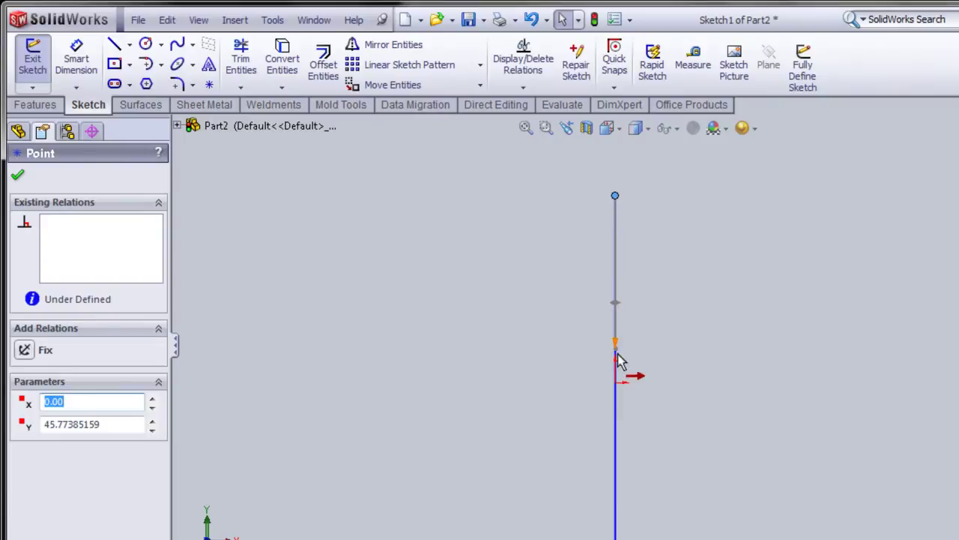
drag(619, 352, 839, 133)
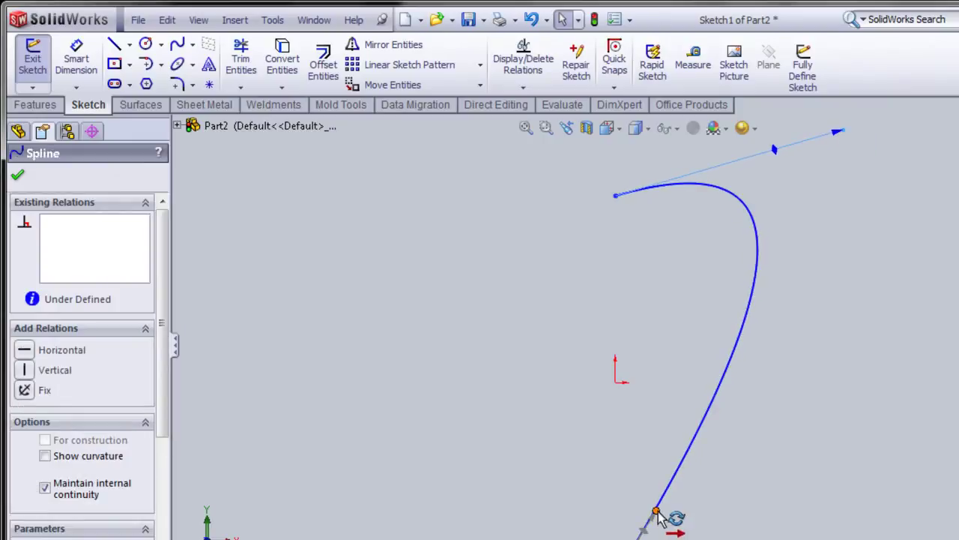
drag(659, 519, 708, 463)
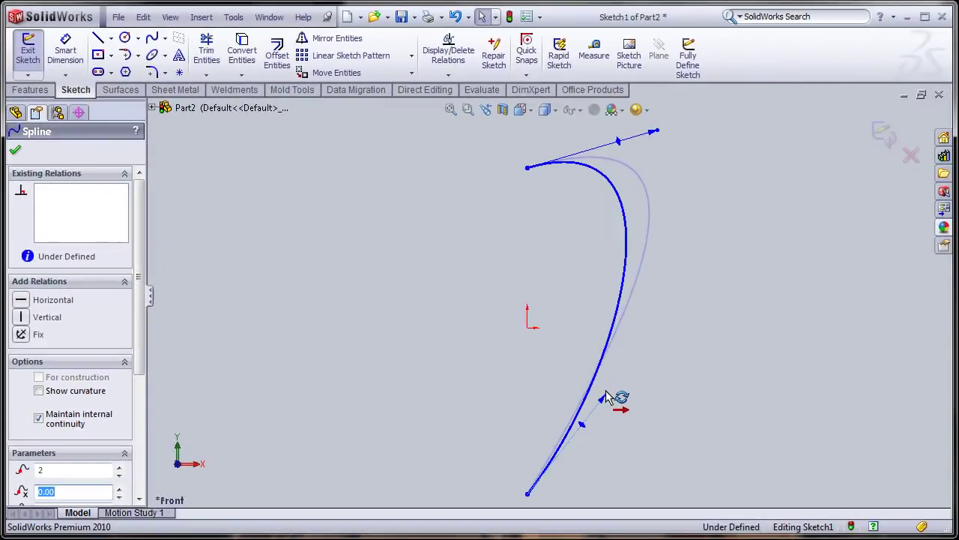
drag(607, 397, 627, 406)
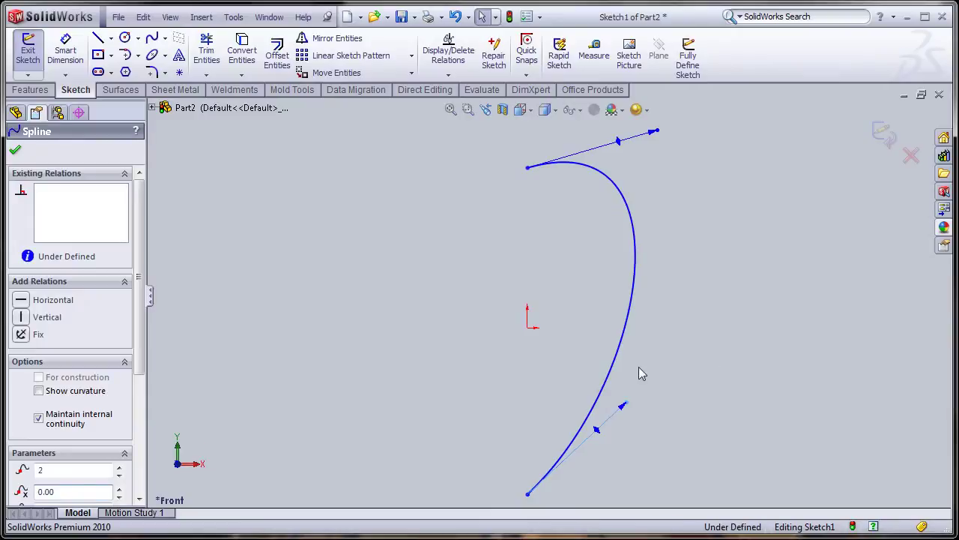
click(429, 365)
click(112, 40)
click(126, 66)
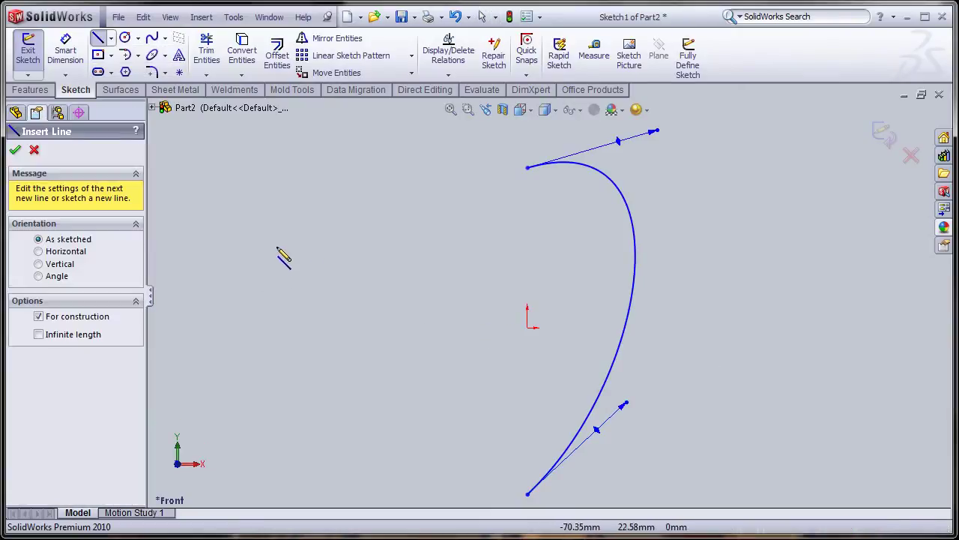
click(35, 151)
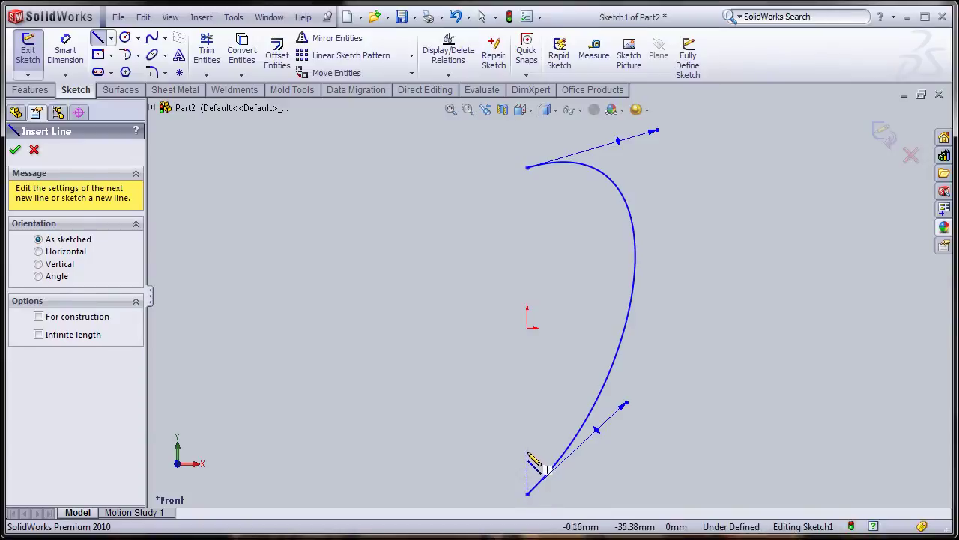
Step: Close the half-heart profile with two vertical lines from the origin, one to the spline's upper endpoint and one to its lower endpoint
click(526, 327)
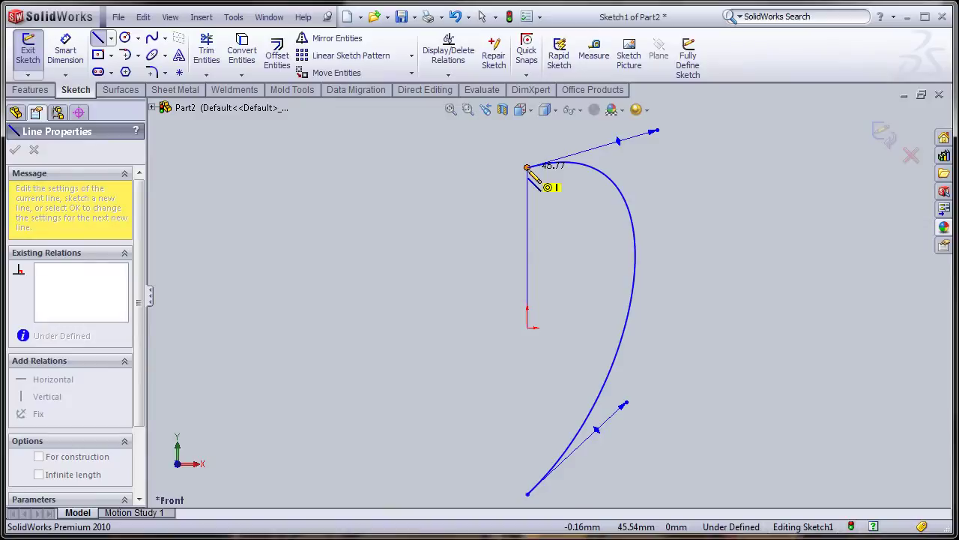
click(527, 167)
right_click(605, 278)
click(597, 261)
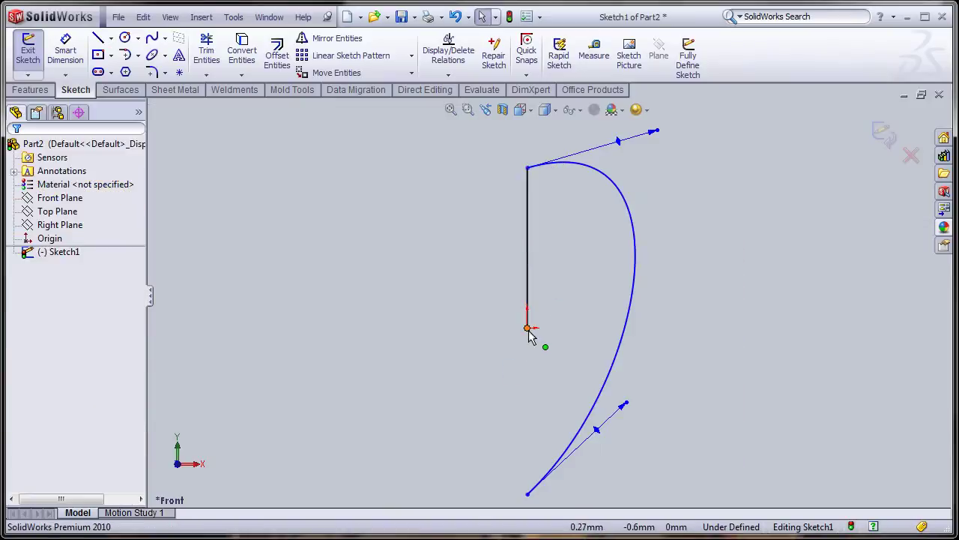
click(101, 42)
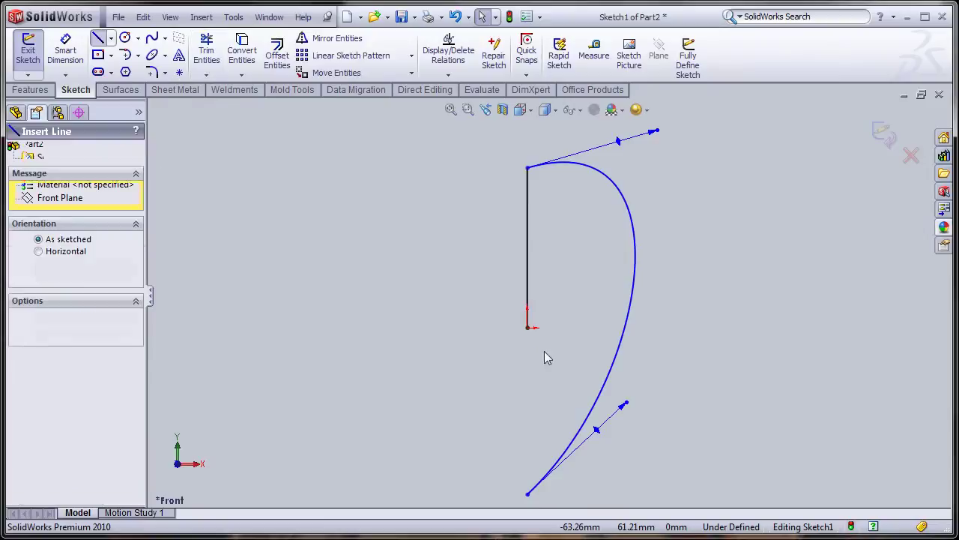
drag(527, 328, 528, 492)
right_click(480, 400)
click(491, 388)
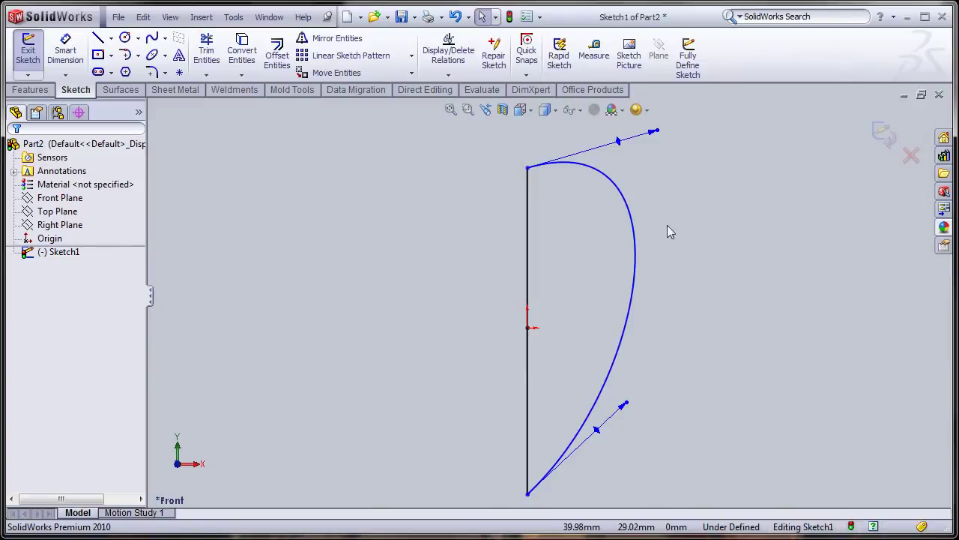
Step: Make the half-heart curve fuller by adjusting the spline's upper and lower tangent handles, and exit the sketch
scroll(710, 239, up, 1)
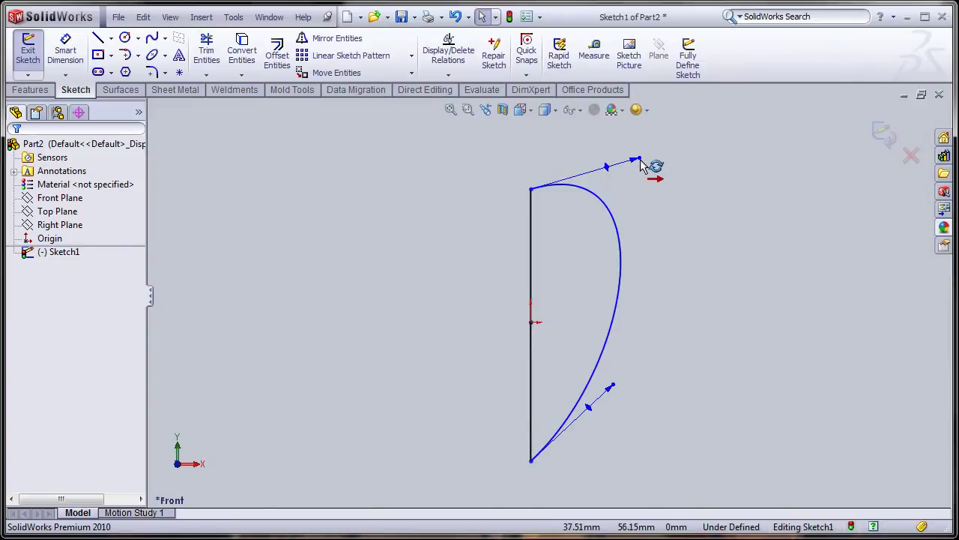
drag(647, 160, 705, 129)
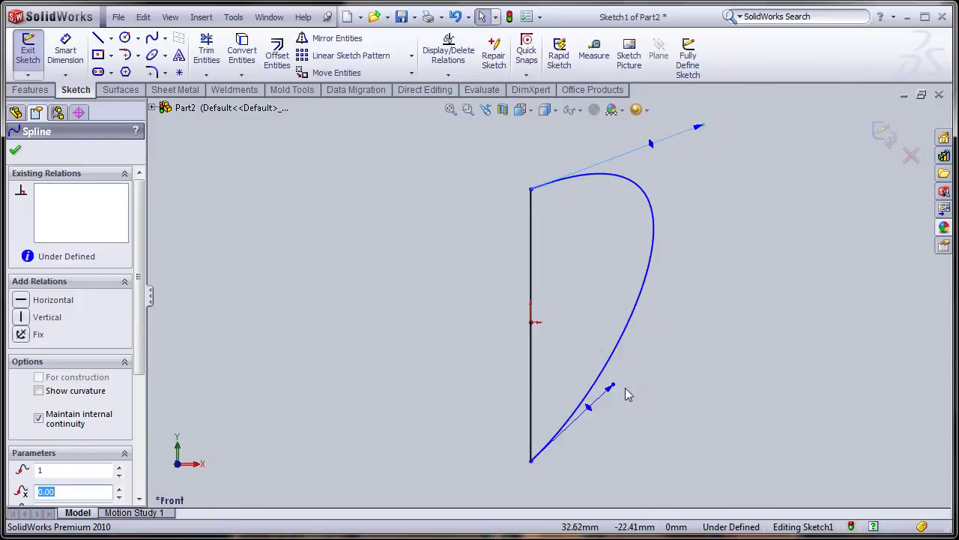
drag(617, 385, 637, 380)
click(753, 268)
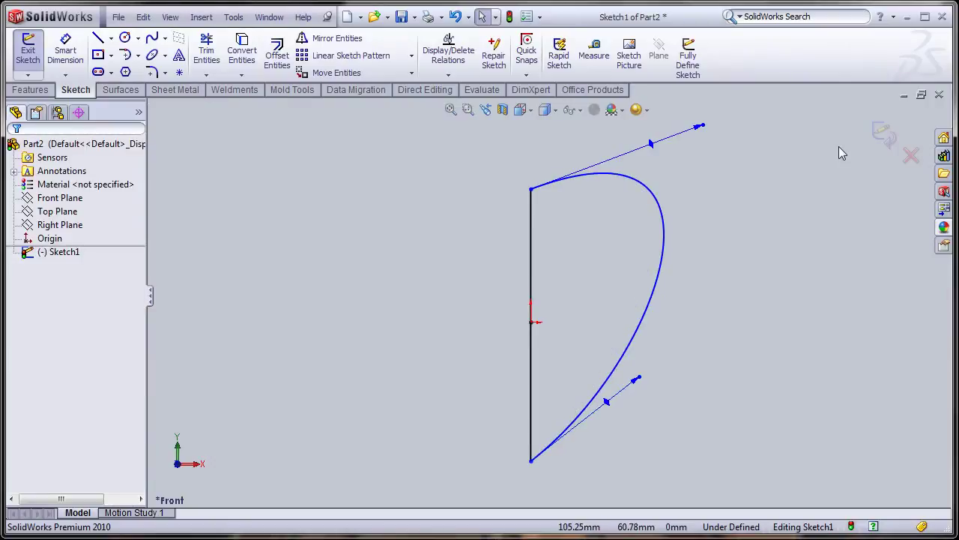
drag(702, 128, 686, 114)
click(745, 263)
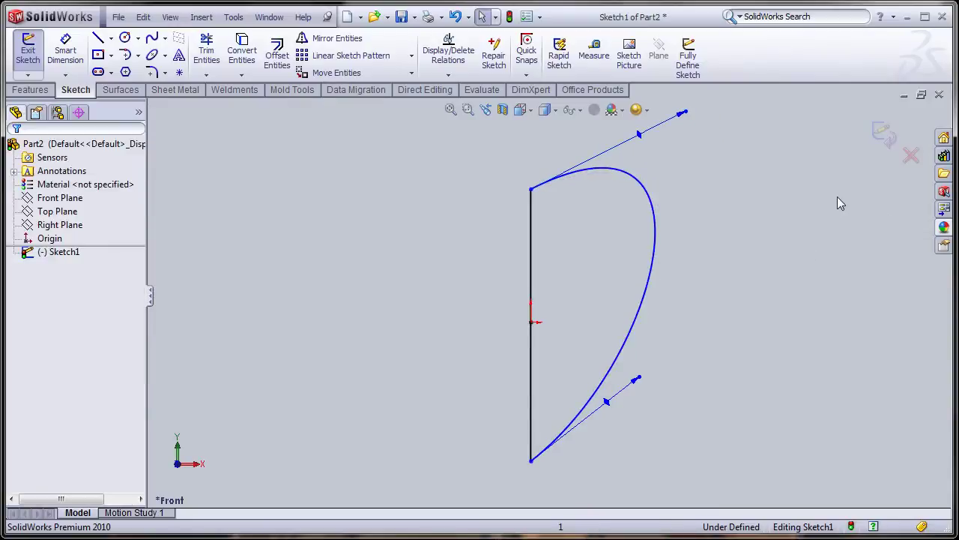
click(884, 135)
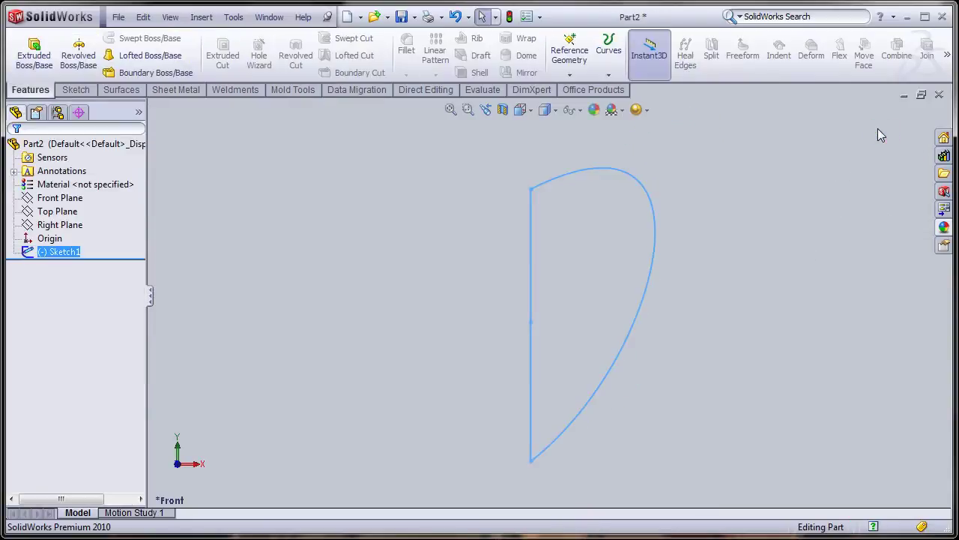
Step: Make the Front Plane visible together with the half-heart sketch
click(69, 199)
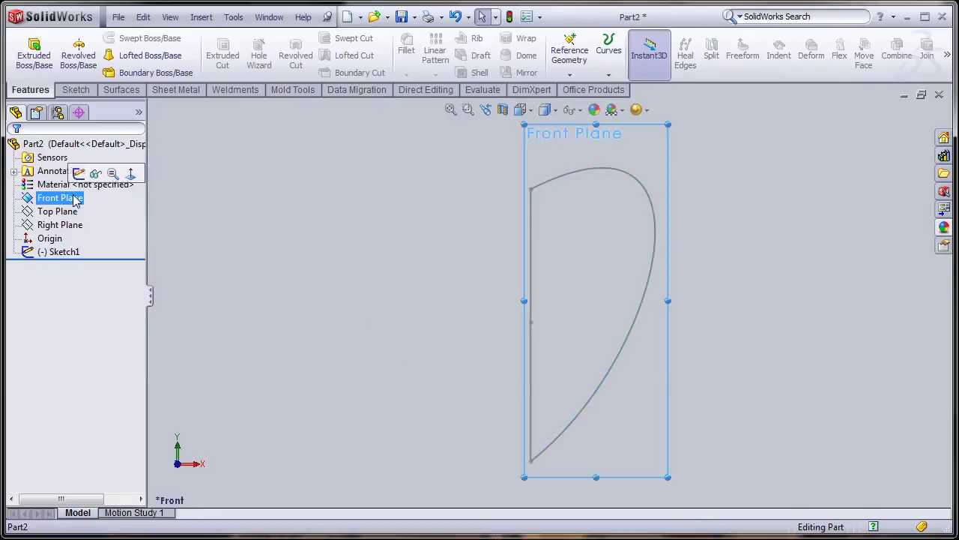
click(95, 177)
mouse_move(337, 268)
middle_down()
mouse_move(516, 342)
mouse_move(340, 253)
mouse_move(293, 265)
mouse_move(330, 291)
mouse_move(314, 268)
mouse_move(358, 267)
mouse_move(335, 265)
mouse_move(332, 276)
middle_up()
Step: Start a second sketch on the Right Plane, perpendicular to the half-heart profile
ctrl+click(63, 226)
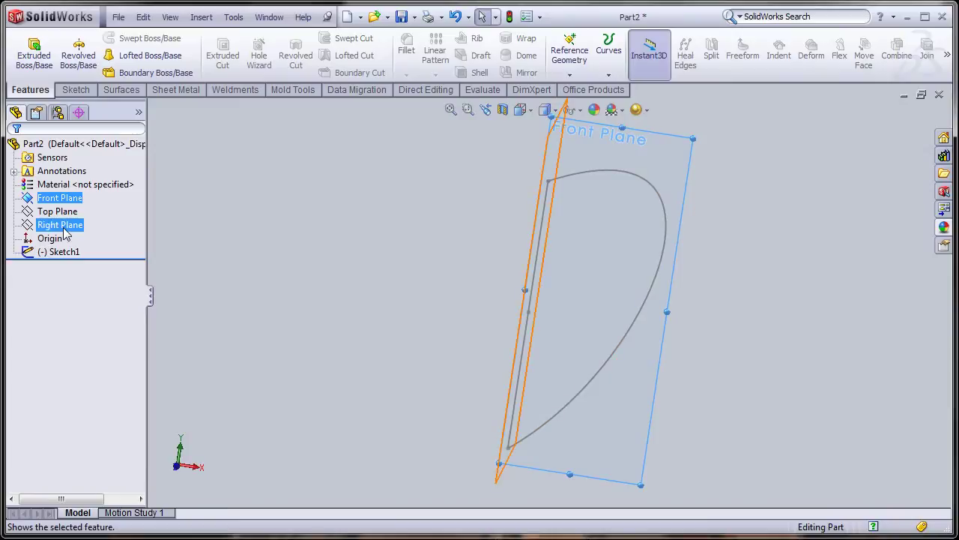
click(65, 228)
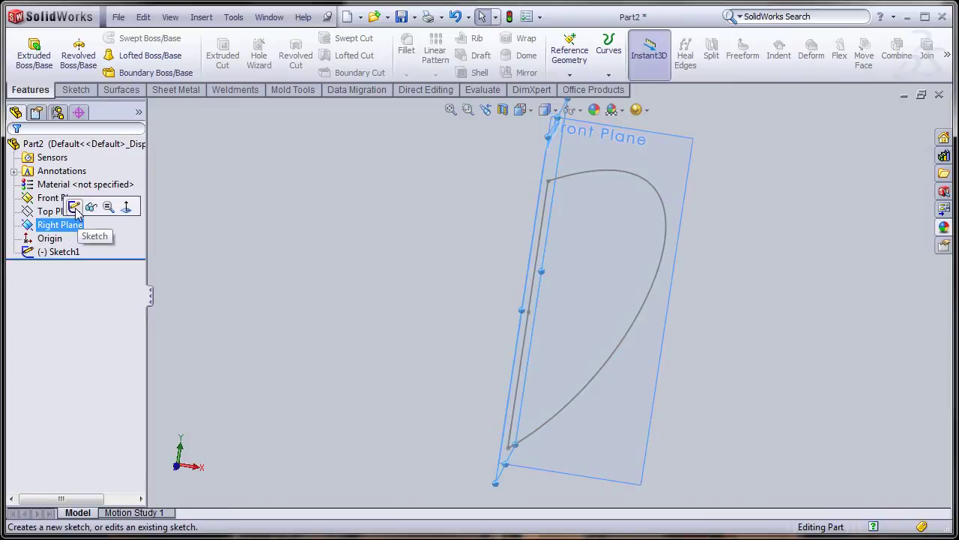
click(75, 209)
mouse_move(422, 310)
middle_down()
mouse_move(439, 300)
mouse_move(471, 317)
mouse_move(470, 337)
middle_up()
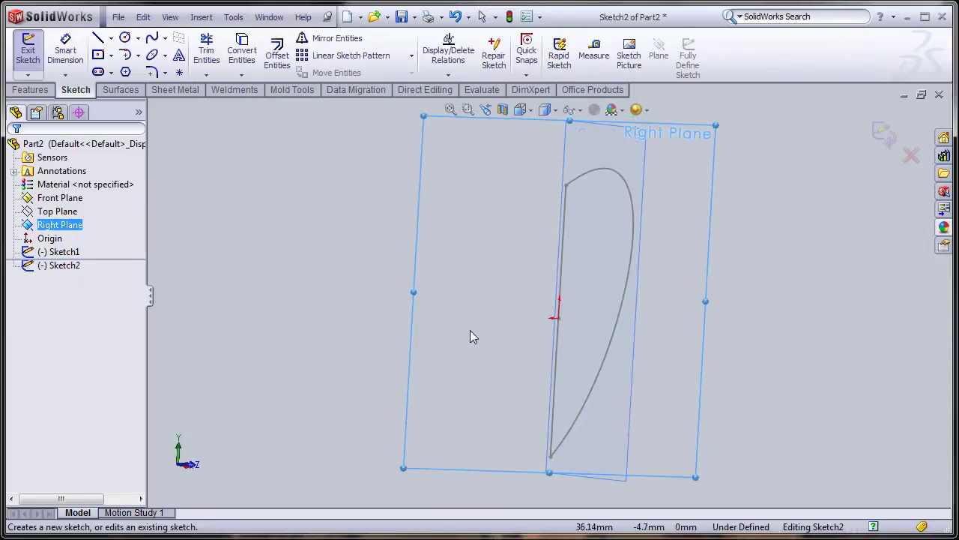
ctrl+click(72, 201)
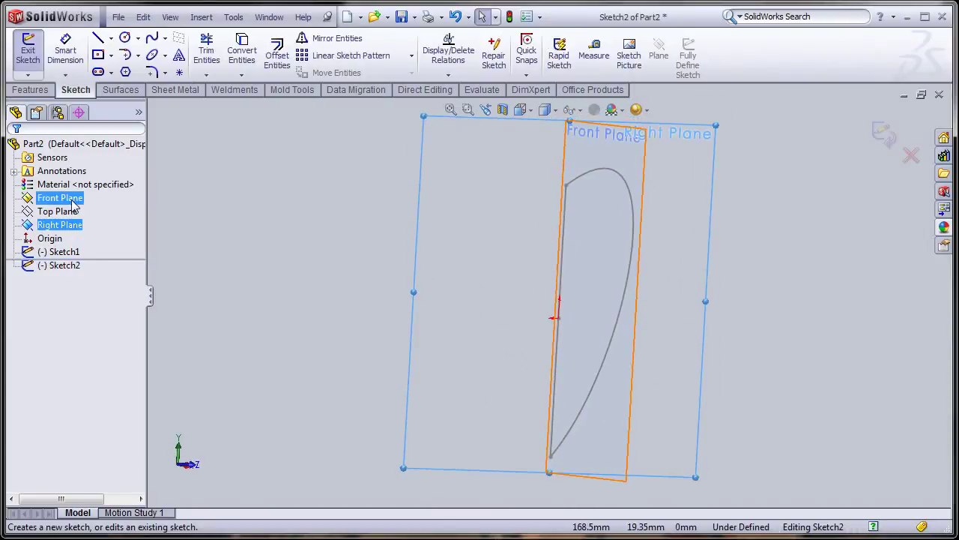
Step: Hide the Front Plane and make the Right Plane visible while editing the second sketch
click(73, 204)
click(95, 176)
click(67, 226)
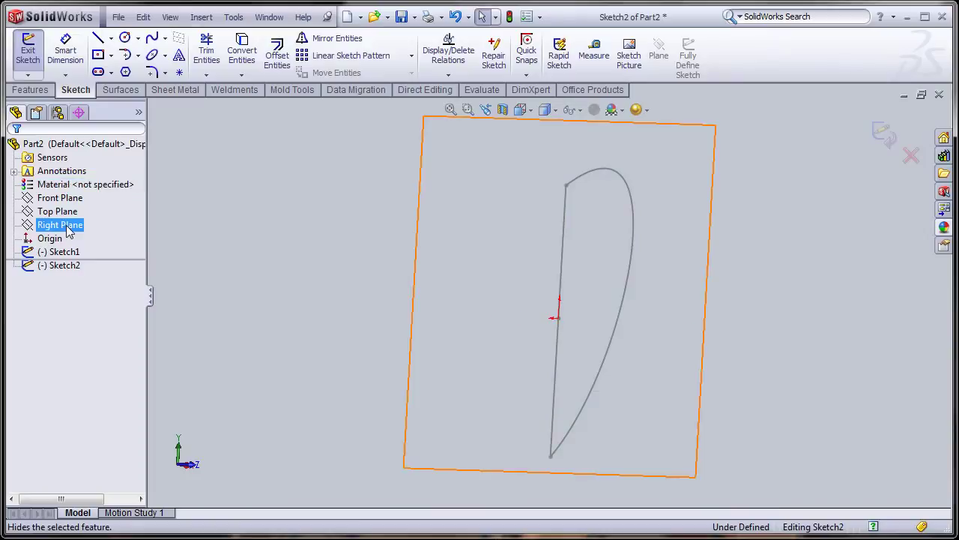
middle_drag(271, 286, 304, 310)
key(ctrl+3)
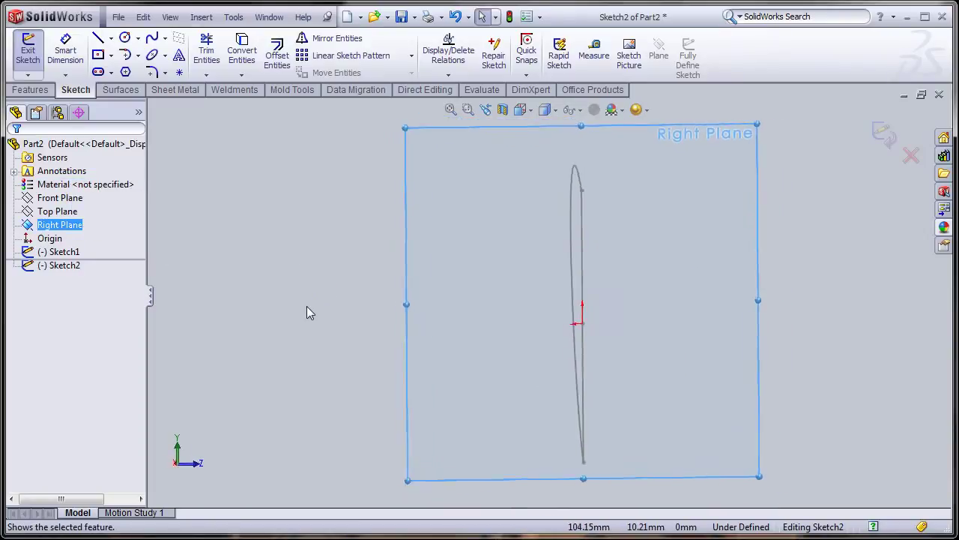
Step: Sketch a two-point spline on the Right Plane, running straight down beside the half-heart profile's vertical lines
click(151, 42)
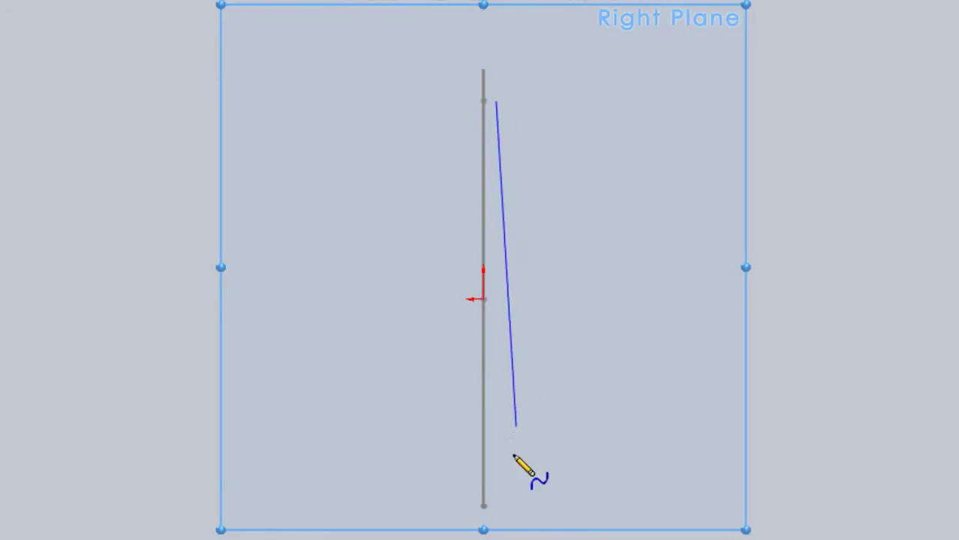
click(497, 506)
right_click(616, 396)
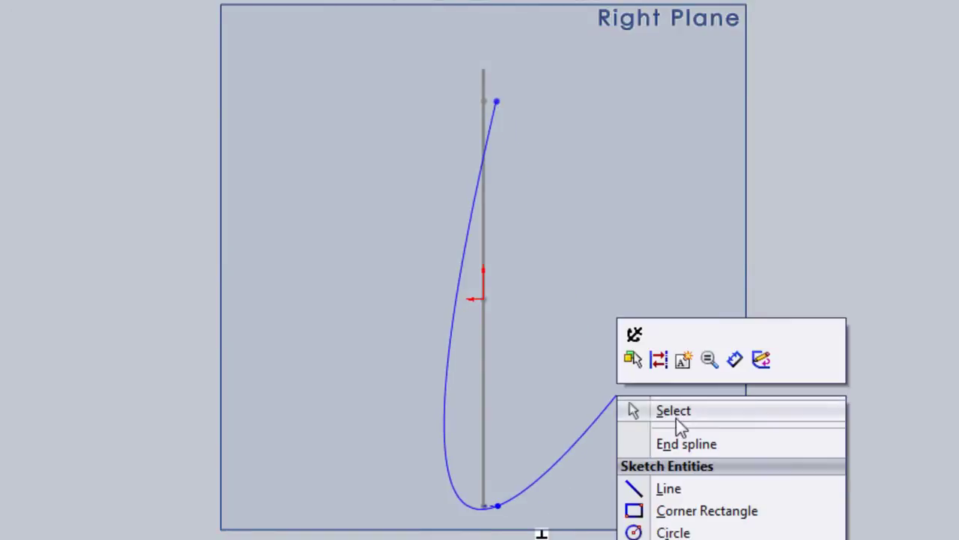
click(676, 417)
key(Escape)
middle_drag(535, 215, 514, 197)
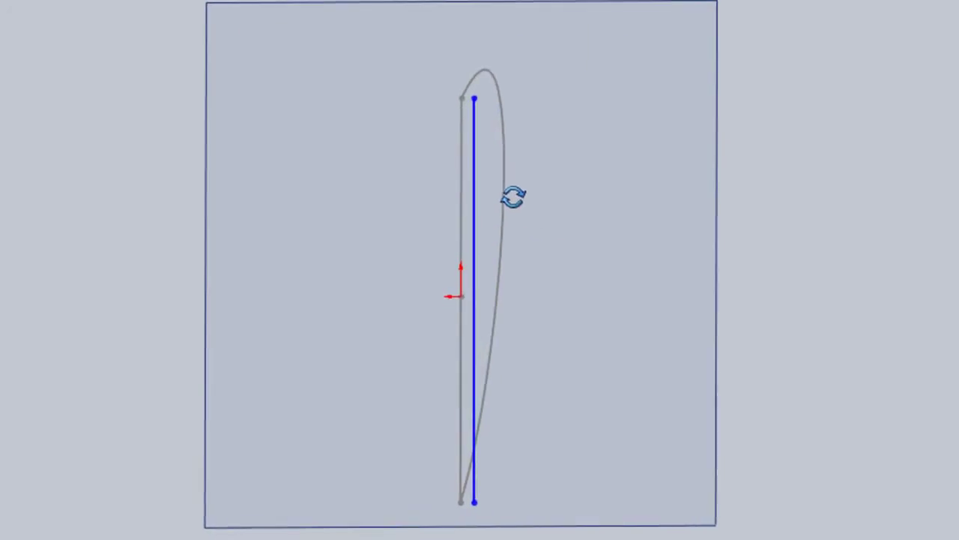
Step: Convert the half-heart profile's upper and lower vertical lines into the second sketch with Convert Entities
click(461, 185)
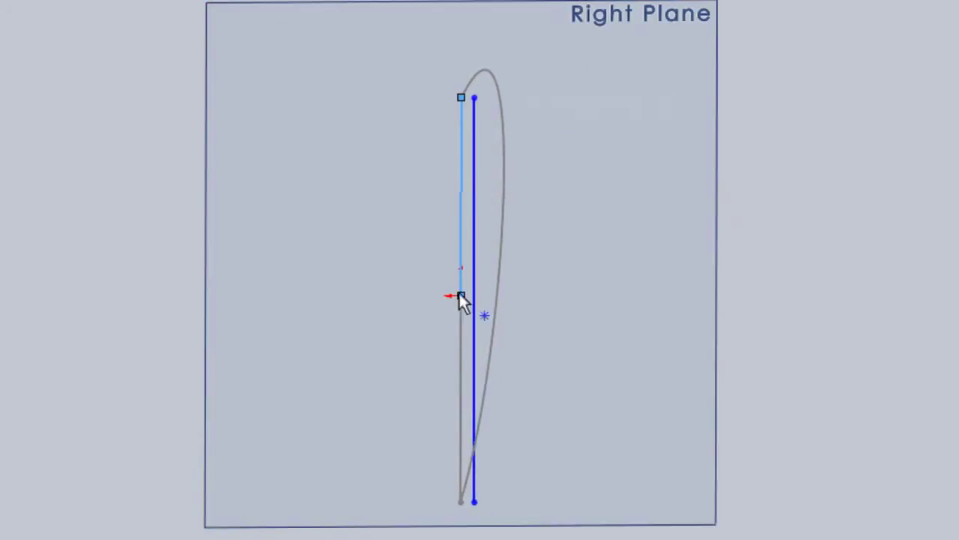
ctrl+click(462, 358)
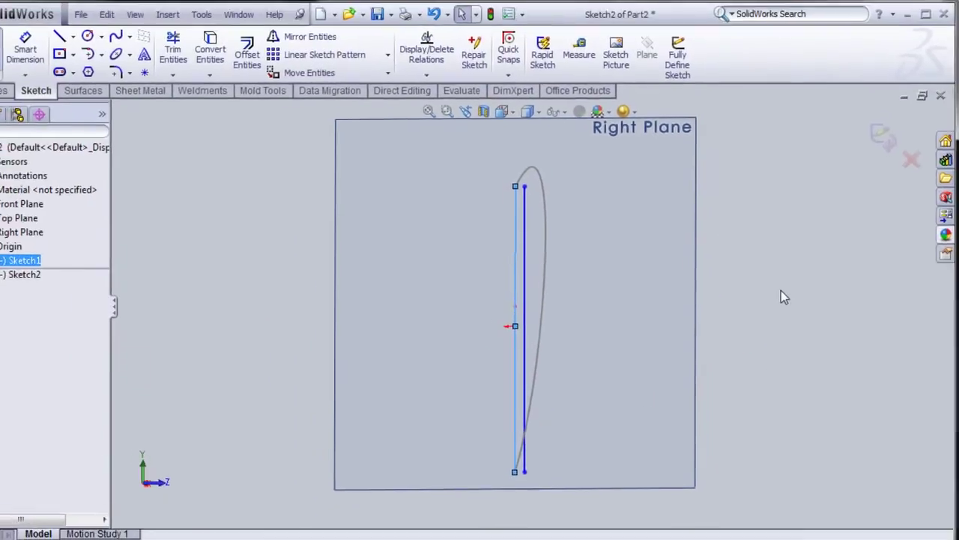
mouse_move(781, 298)
middle_down()
mouse_move(786, 289)
mouse_move(743, 298)
mouse_move(678, 332)
mouse_move(713, 310)
mouse_move(763, 302)
middle_up()
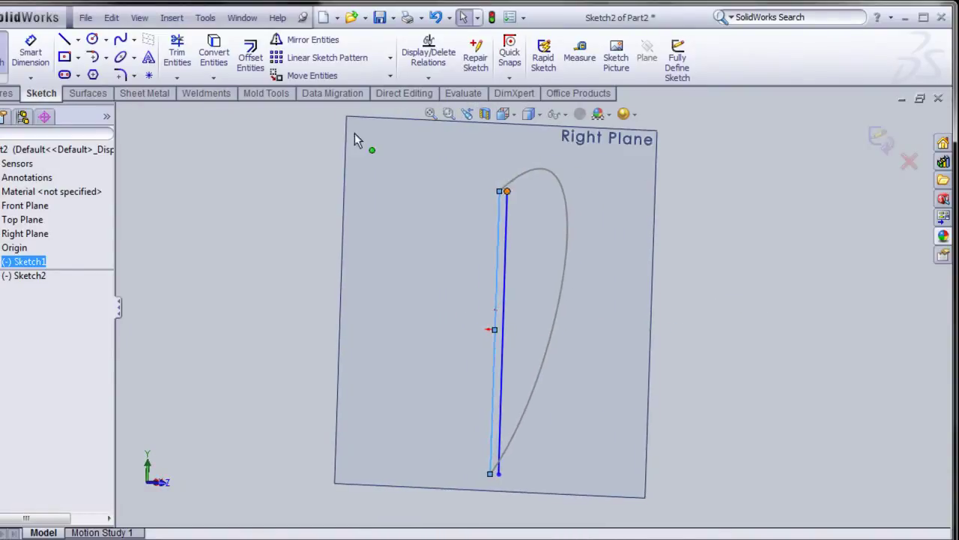
click(213, 53)
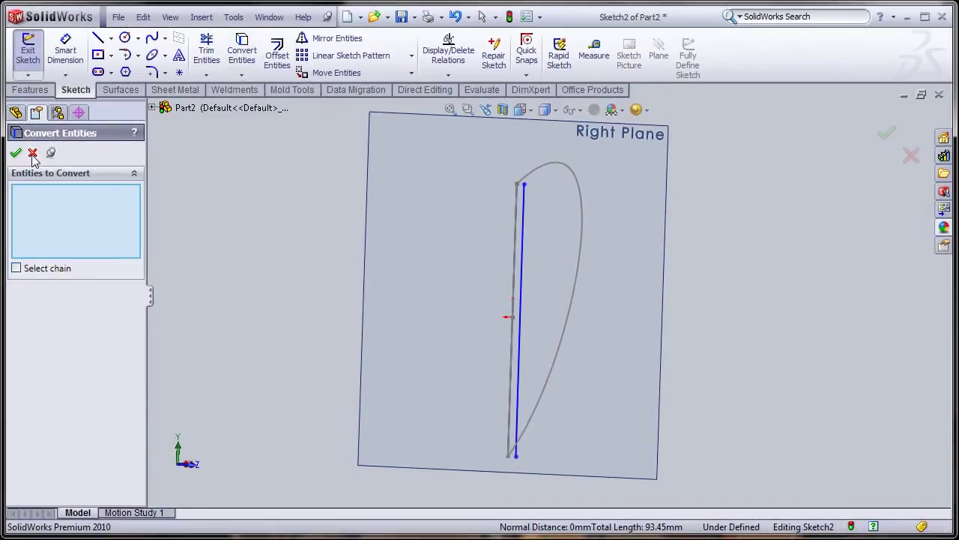
click(15, 111)
Step: Hide the half-heart profile, Sketch1, while keeping the second sketch open
click(58, 252)
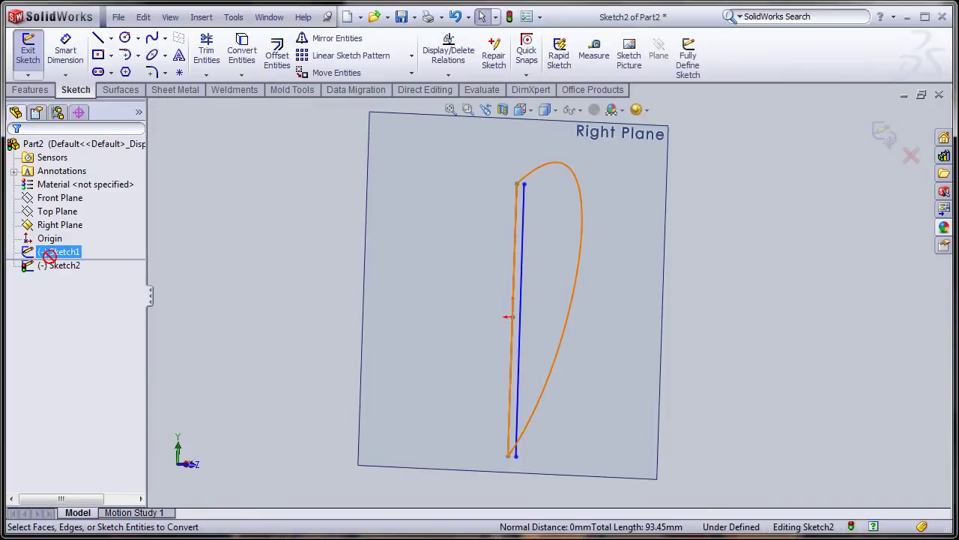
right_click(57, 255)
click(69, 231)
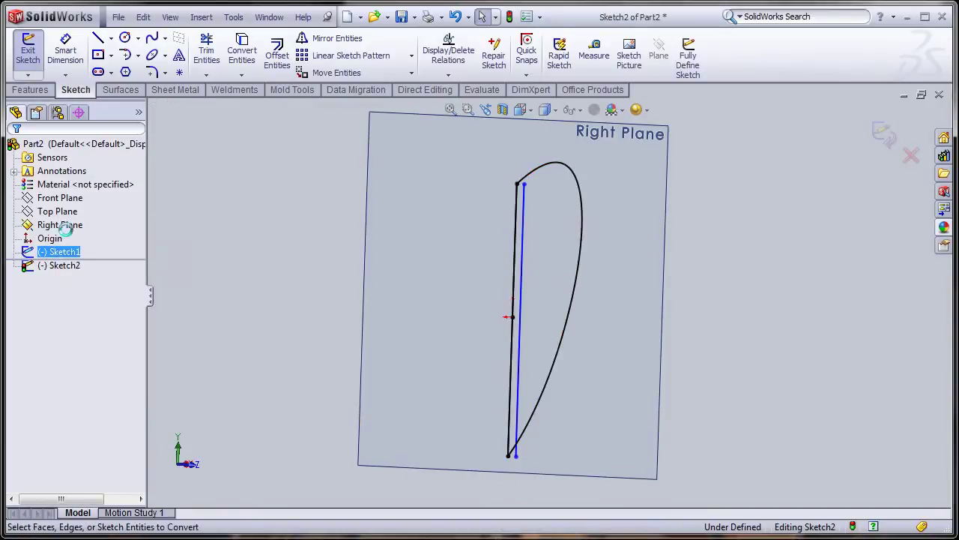
mouse_move(360, 268)
middle_down()
mouse_move(343, 272)
mouse_move(375, 285)
mouse_move(321, 285)
mouse_move(348, 283)
middle_up()
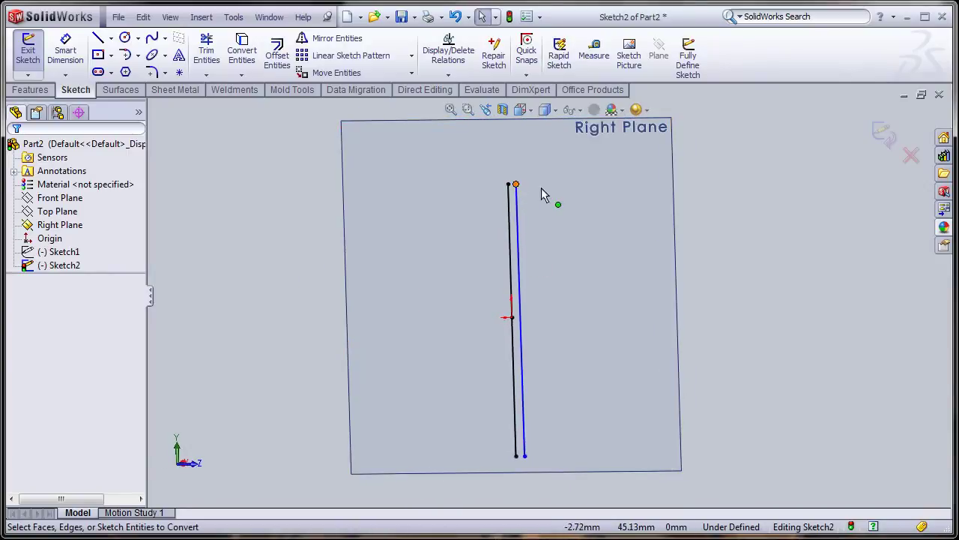
Step: Merge the spline's upper endpoint with the upper endpoint of the converted vertical line
scroll(536, 197, down, 3)
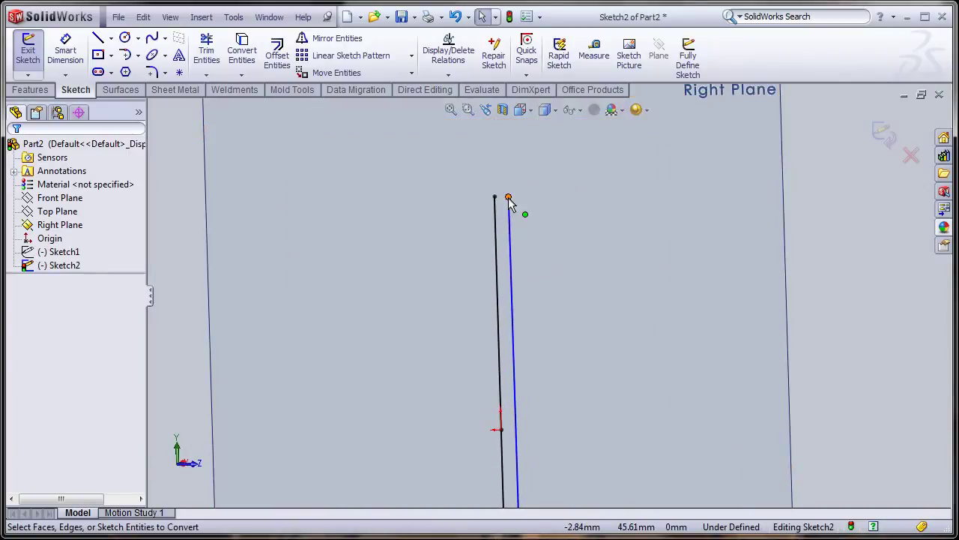
click(508, 197)
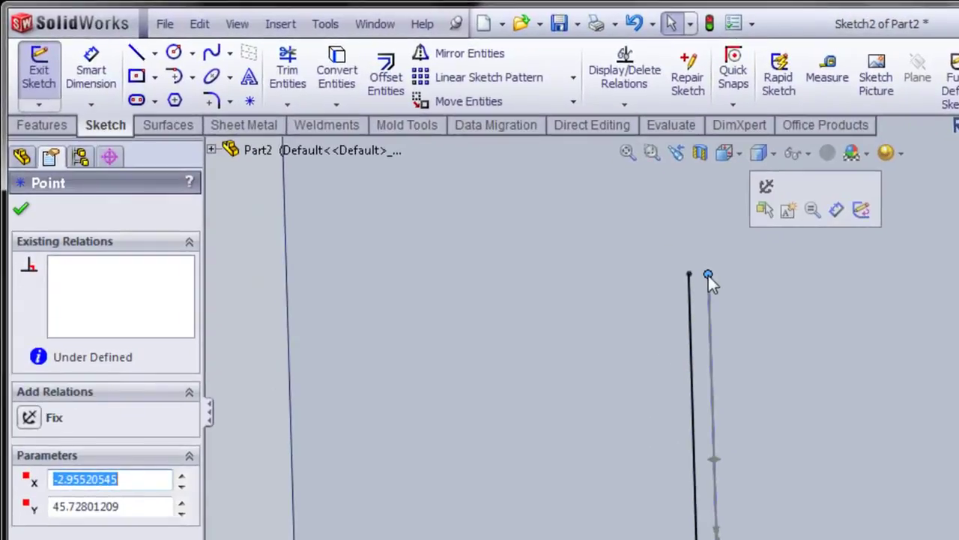
text(0)
key(Return)
ctrl+click(688, 276)
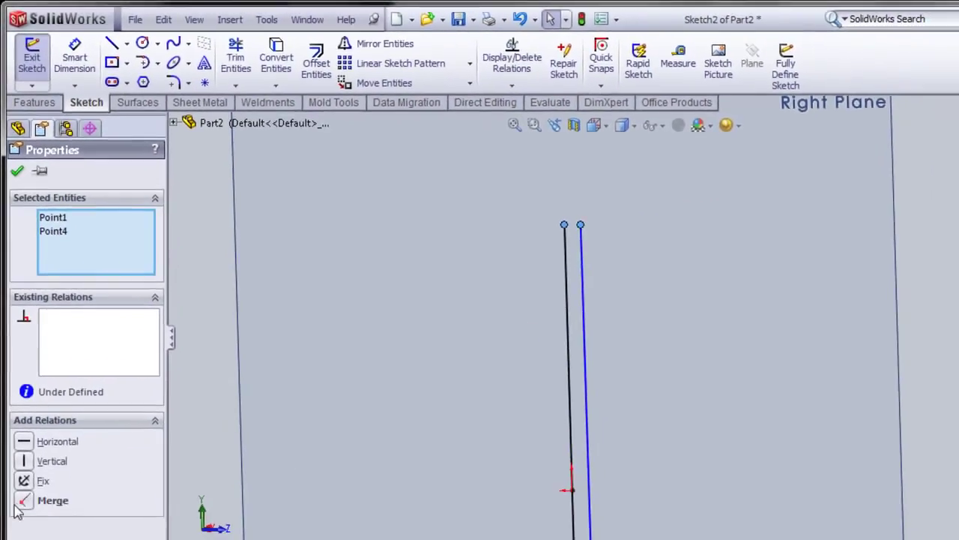
click(23, 500)
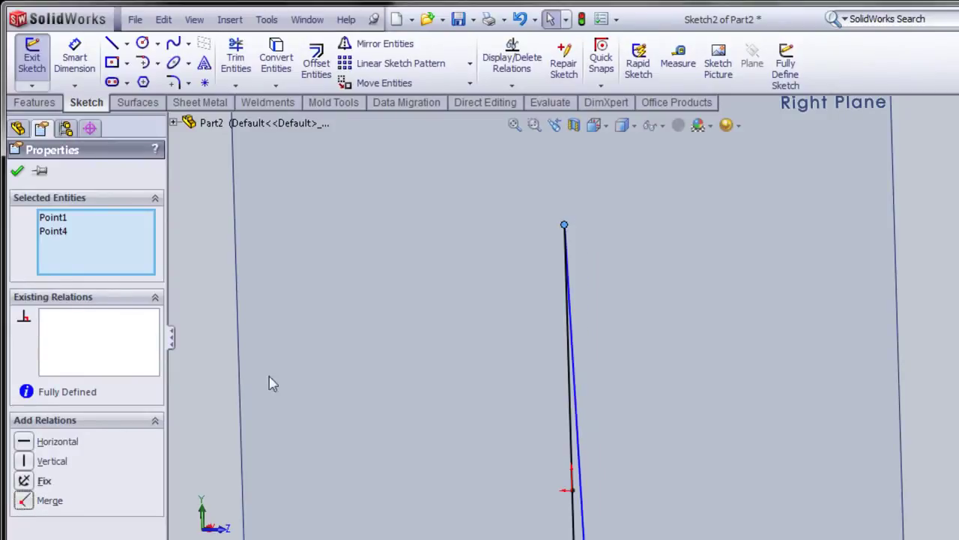
Step: Bow the spline outward with its lower tangent handle, and merge its lower endpoint with the converted line's lower endpoint
scroll(492, 447, up, 3)
scroll(509, 465, down, 6)
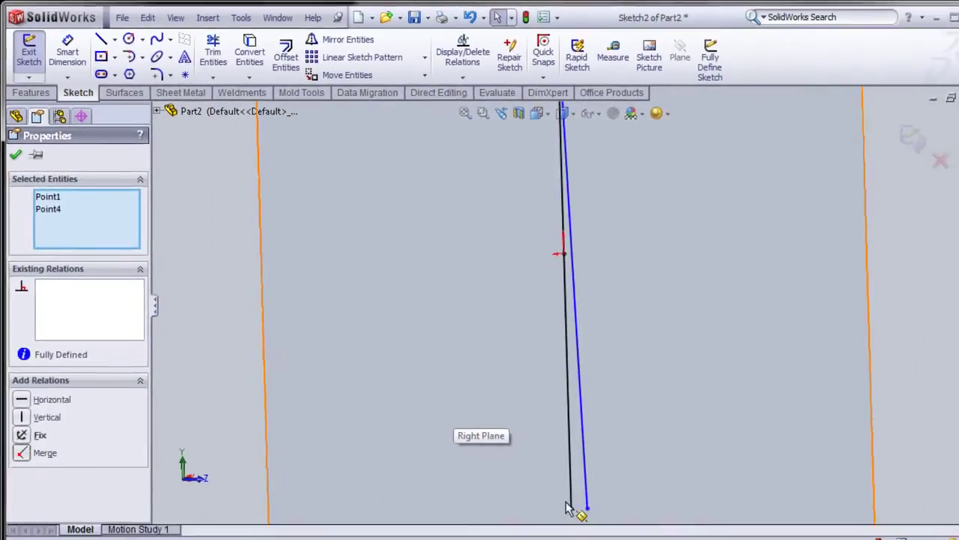
drag(588, 510, 650, 353)
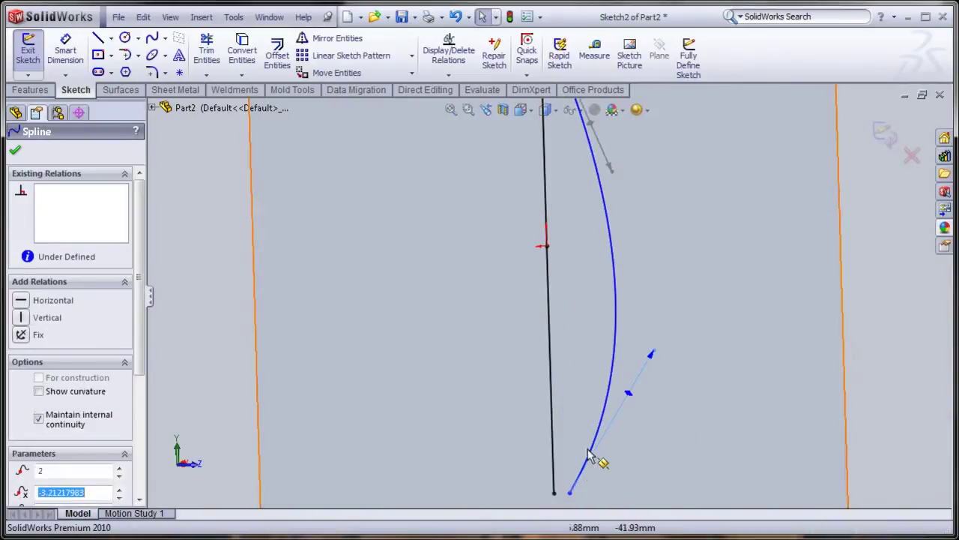
click(570, 493)
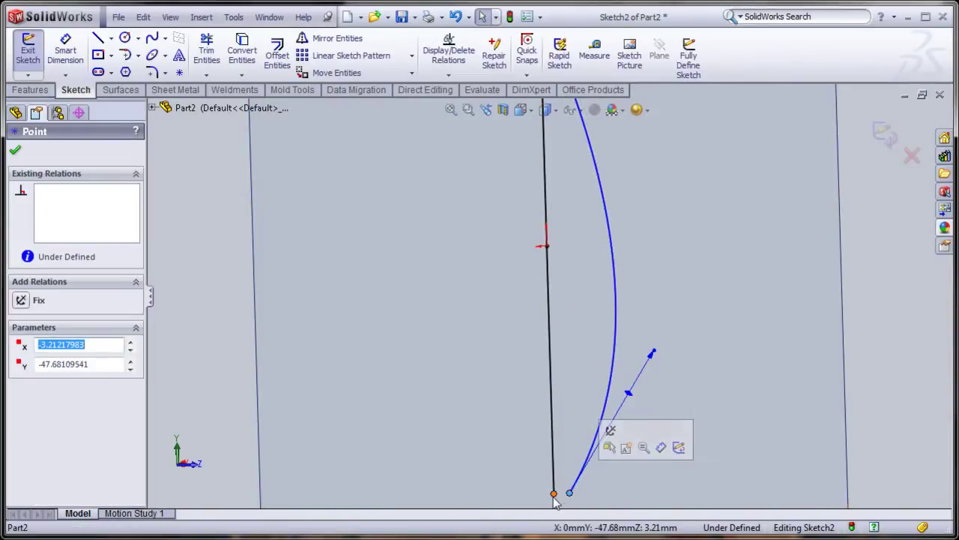
ctrl+click(554, 494)
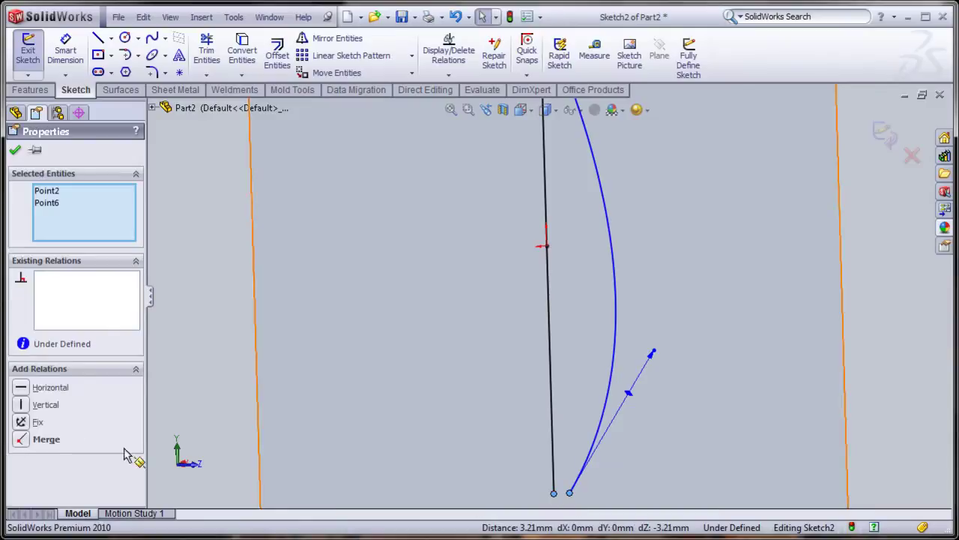
click(21, 439)
click(15, 150)
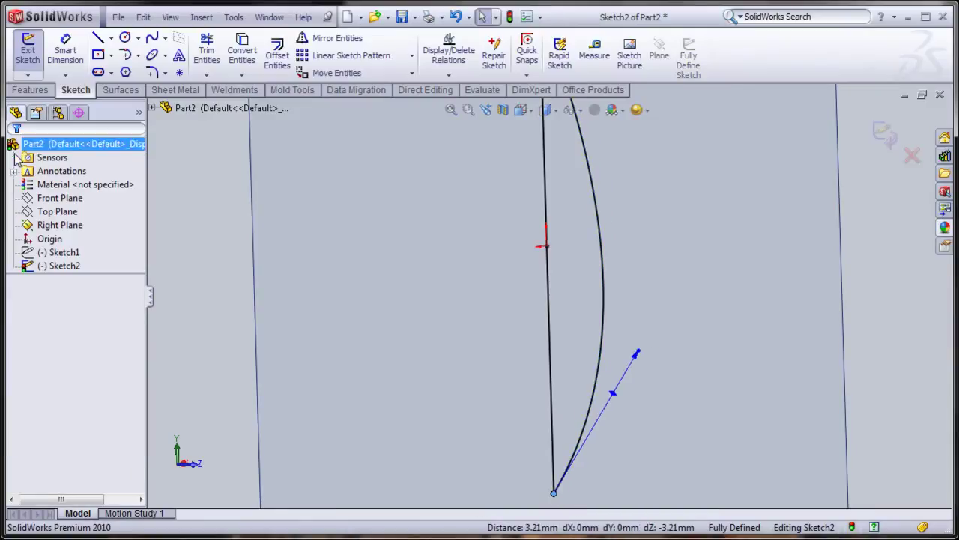
Step: Round the top of the curve by extending the spline's upper tangent handle outward, and constrain that handle horizontal
scroll(449, 283, up, 3)
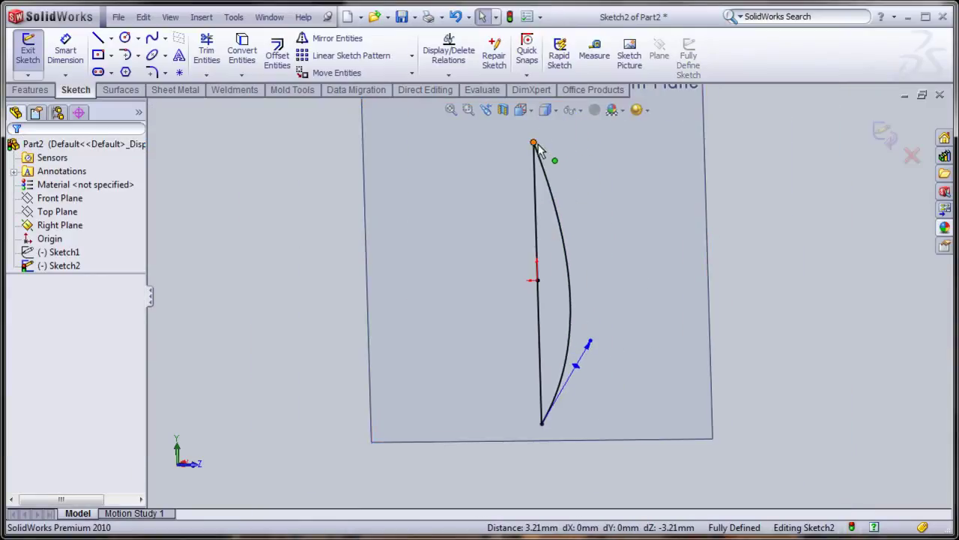
click(533, 143)
drag(570, 236, 630, 140)
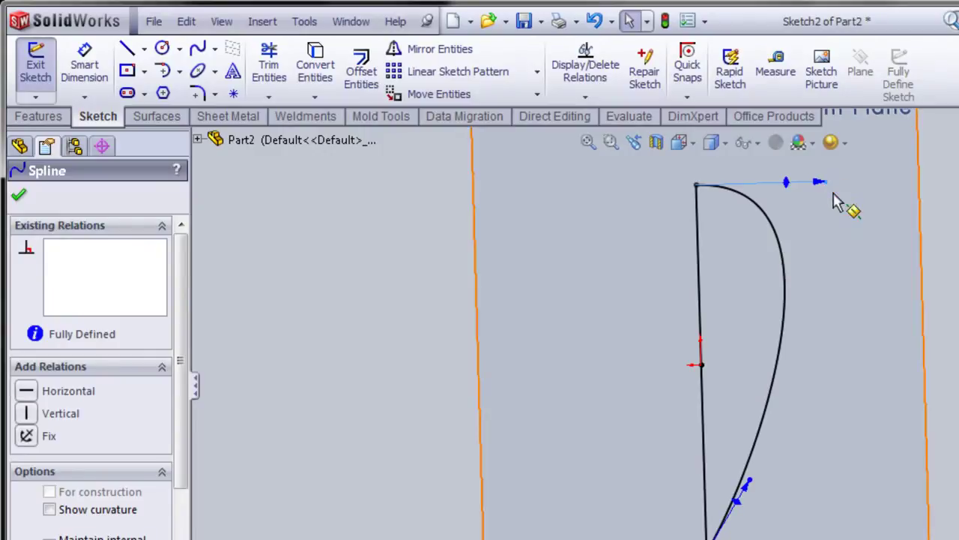
click(27, 391)
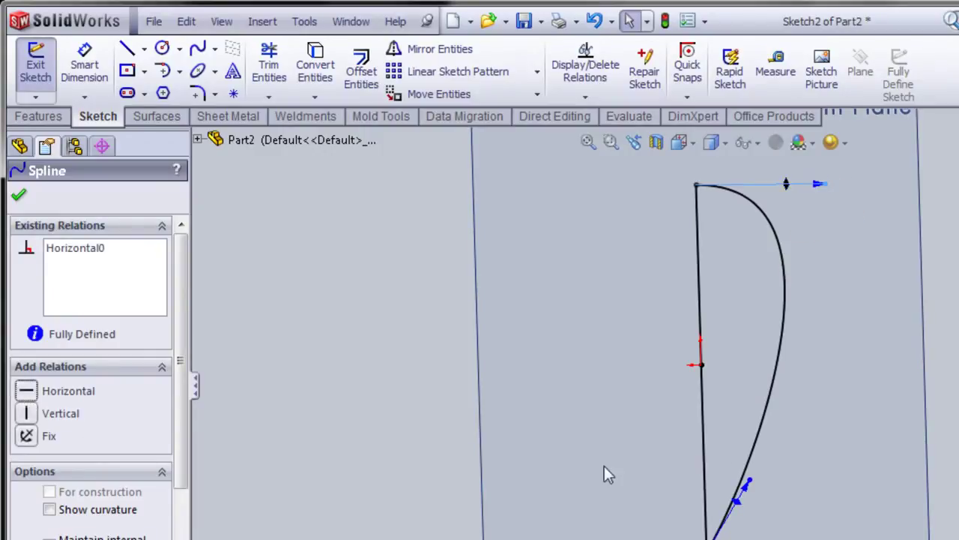
Step: Make the curve's lower part fuller by adjusting the spline's lower tangent handle, and exit the sketch
click(764, 487)
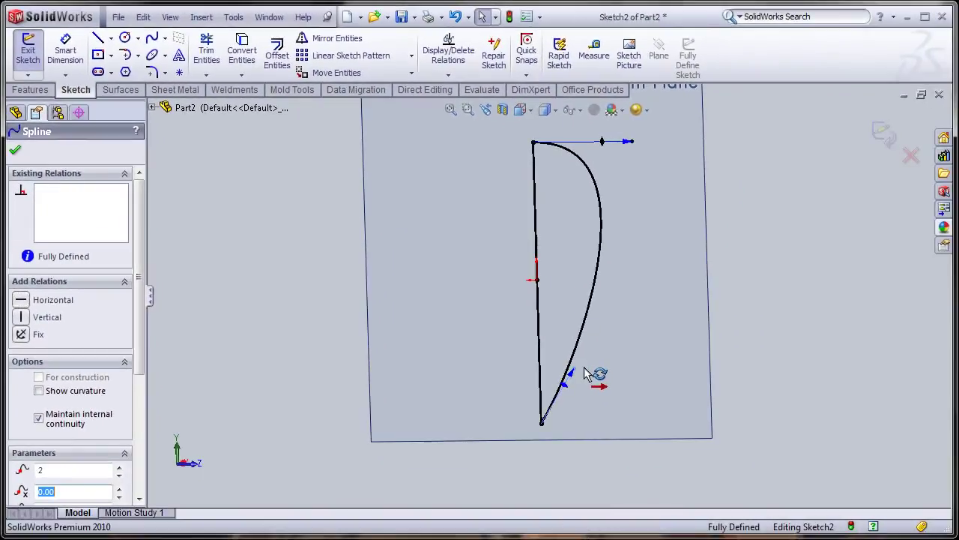
drag(584, 367, 612, 347)
click(753, 271)
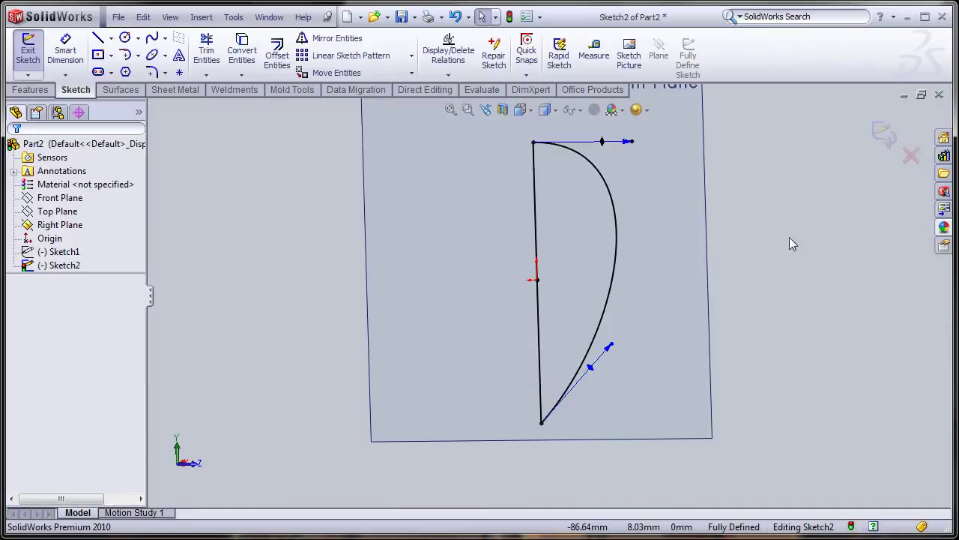
click(881, 135)
click(771, 266)
Step: Show the half-heart sketch, Sketch1, together with Sketch2, and hide the Right Plane
middle_drag(771, 266, 682, 291)
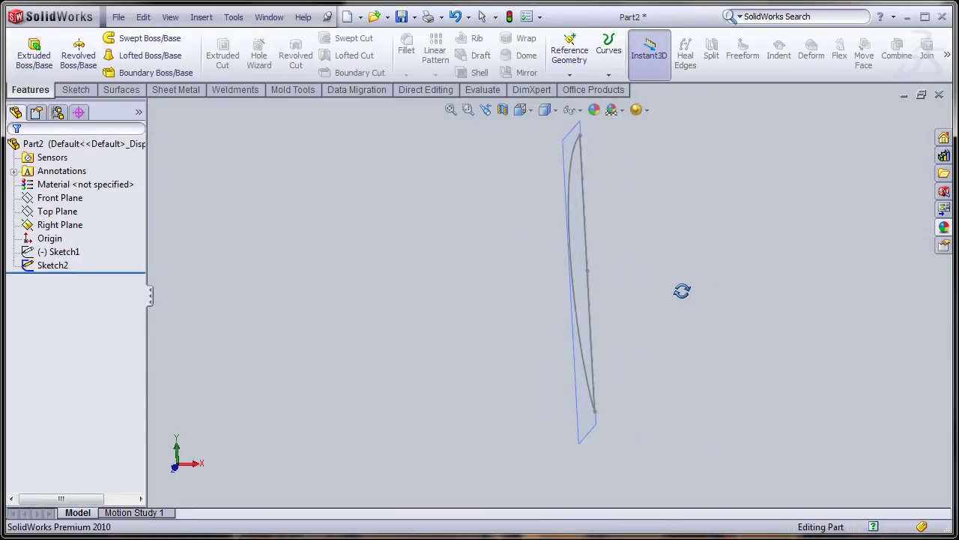
right_click(67, 252)
click(78, 230)
mouse_move(370, 343)
middle_down()
mouse_move(427, 315)
mouse_move(524, 314)
middle_up()
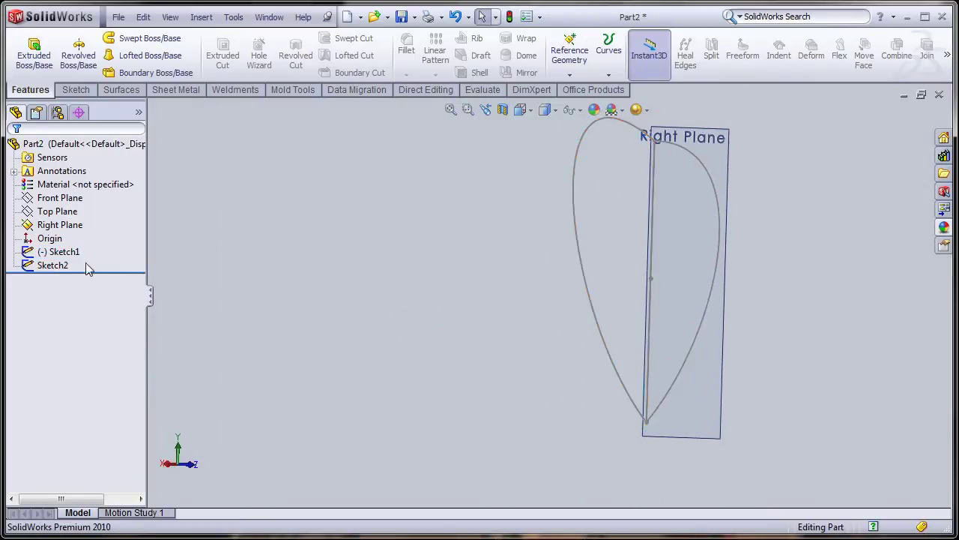
right_click(71, 226)
click(96, 204)
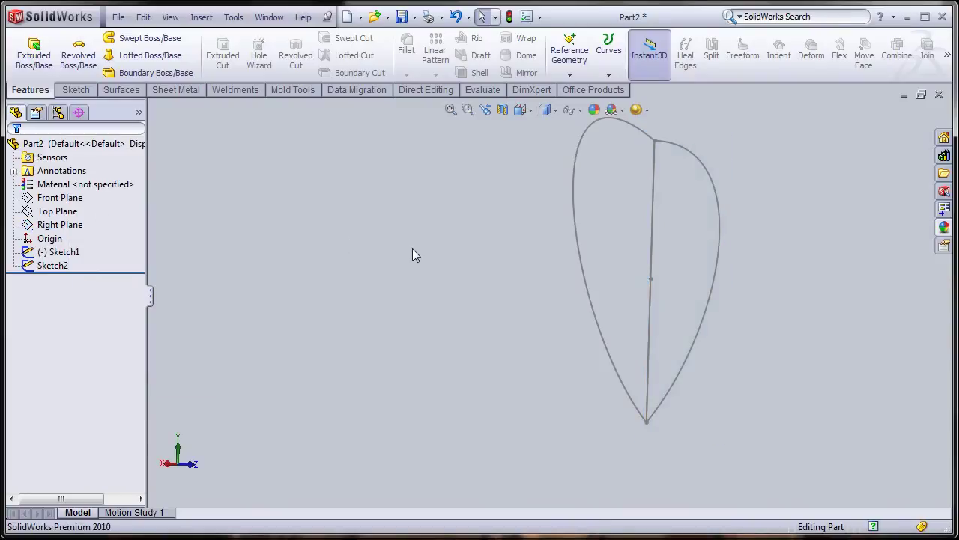
mouse_move(465, 323)
middle_down()
mouse_move(317, 336)
mouse_move(302, 343)
mouse_move(319, 361)
mouse_move(292, 357)
middle_up()
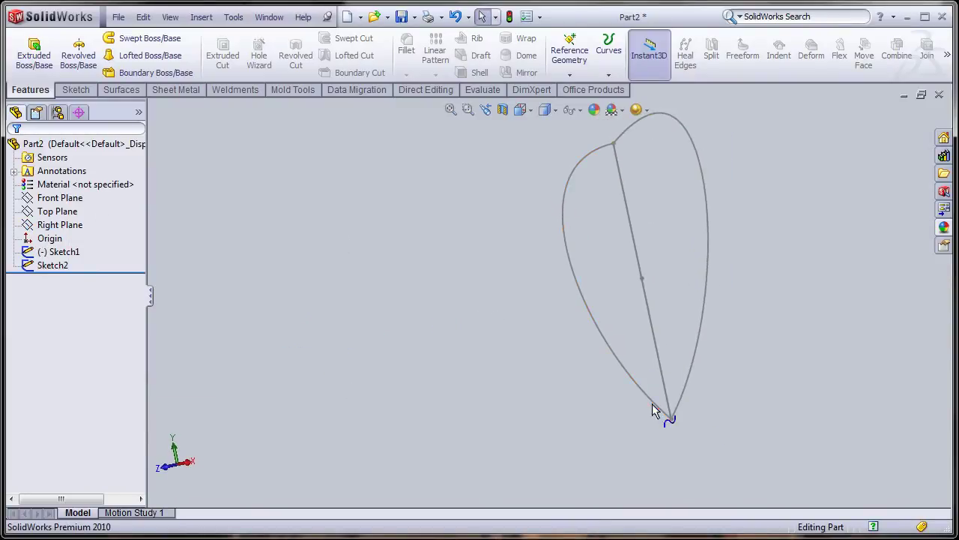
Step: Examine each profile on its own by hiding and reshowing Sketch1 and Sketch2 in turn
right_click(59, 252)
click(65, 231)
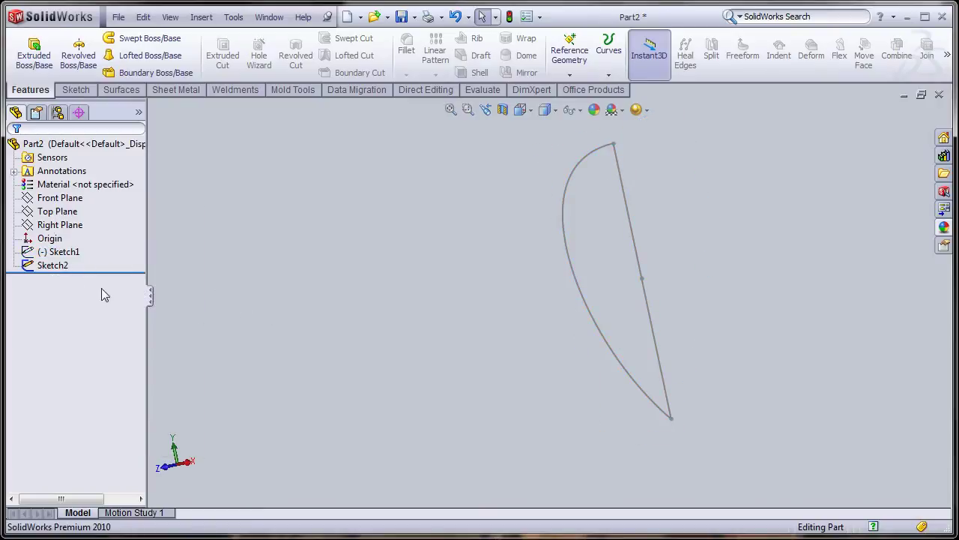
right_click(76, 252)
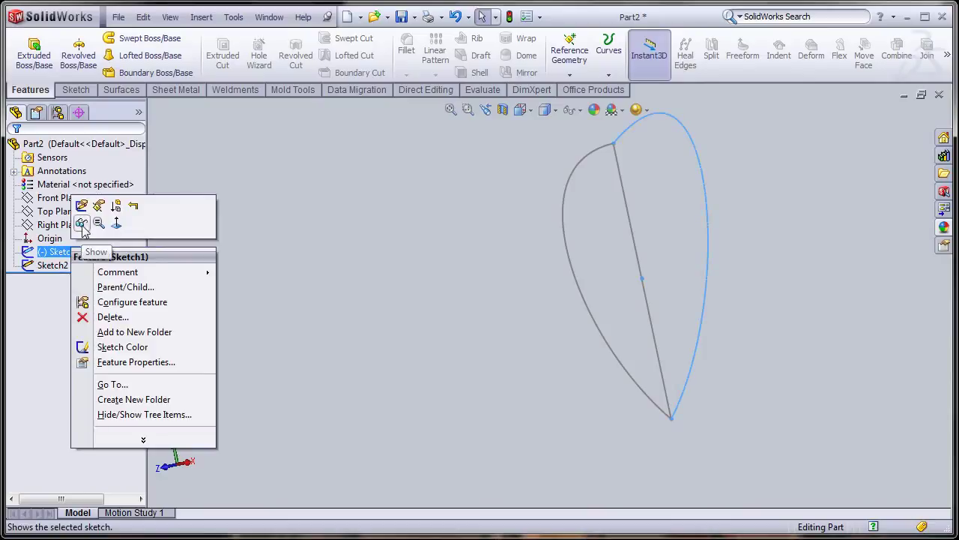
click(85, 223)
right_click(68, 265)
click(82, 244)
mouse_move(403, 322)
middle_down()
mouse_move(651, 353)
mouse_move(599, 361)
mouse_move(445, 345)
middle_up()
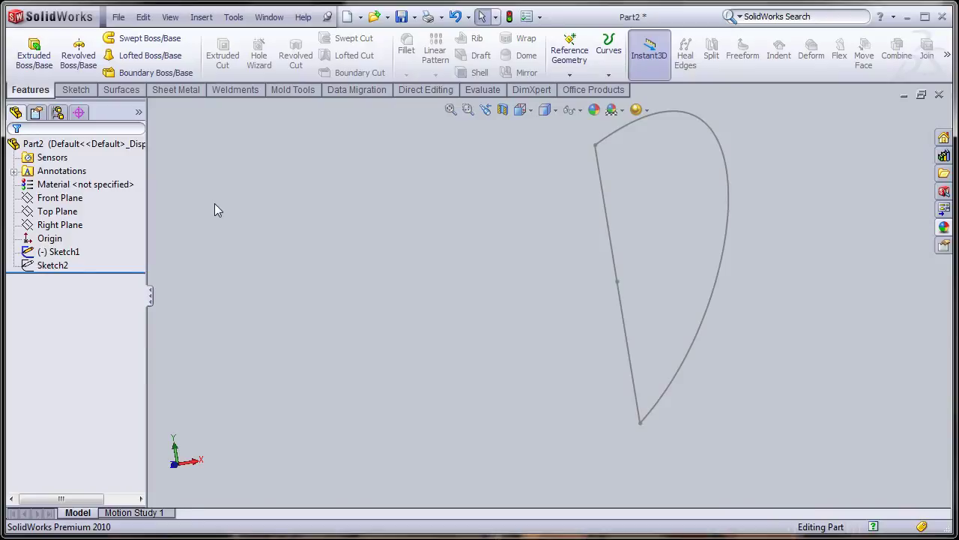
right_click(66, 266)
click(71, 239)
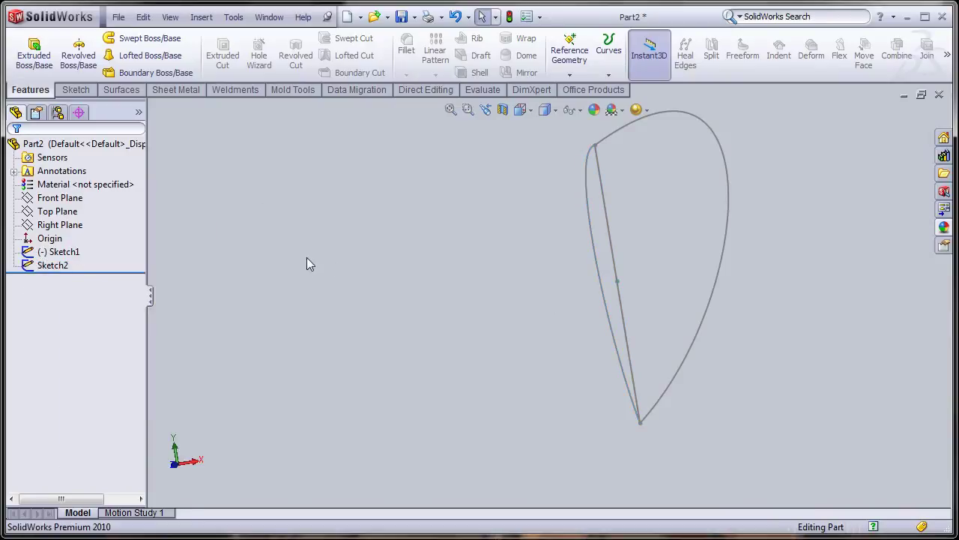
Step: Create a reference plane parallel to the Top Plane, offset 10 mm above it
click(64, 213)
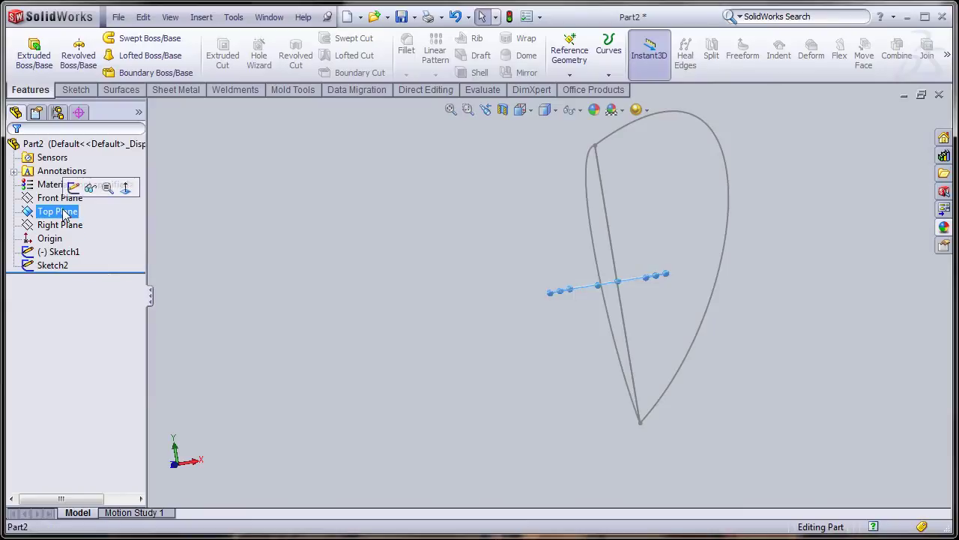
ctrl+click(67, 198)
mouse_move(247, 262)
middle_down()
mouse_move(490, 254)
mouse_move(569, 276)
mouse_move(443, 247)
mouse_move(332, 251)
middle_up()
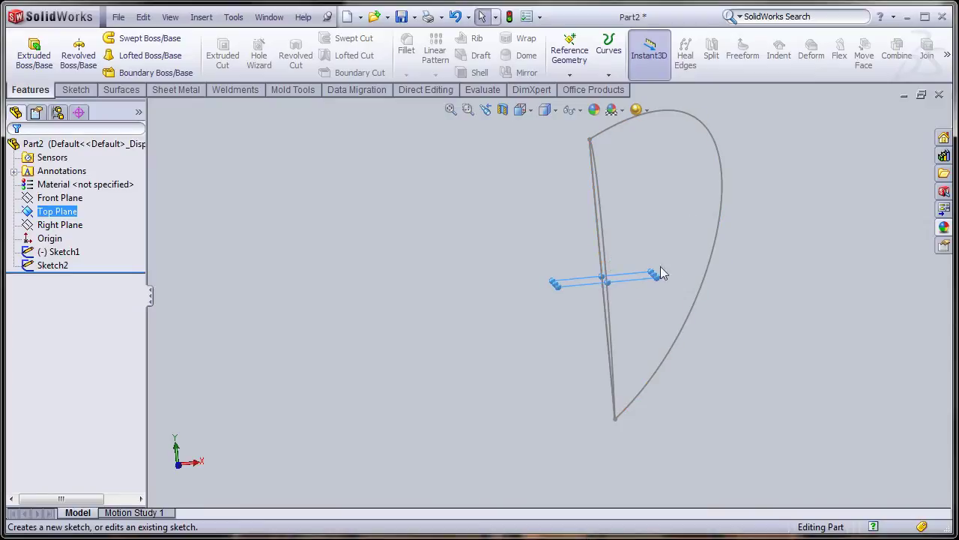
mouse_move(519, 292)
middle_down()
mouse_move(709, 215)
mouse_move(683, 235)
mouse_move(373, 272)
mouse_move(340, 247)
mouse_move(334, 291)
middle_up()
scroll(670, 244, down, 3)
click(570, 73)
click(584, 90)
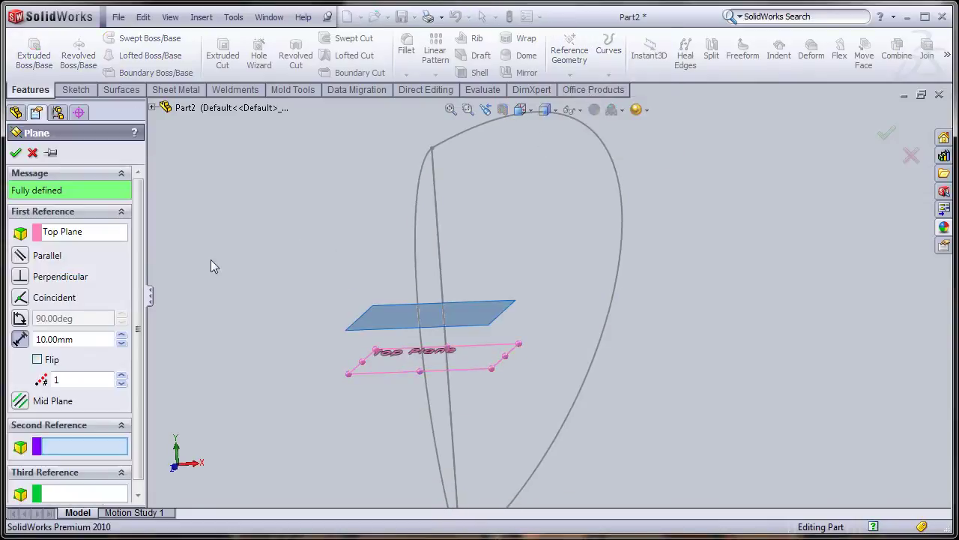
middle_drag(243, 296, 309, 295)
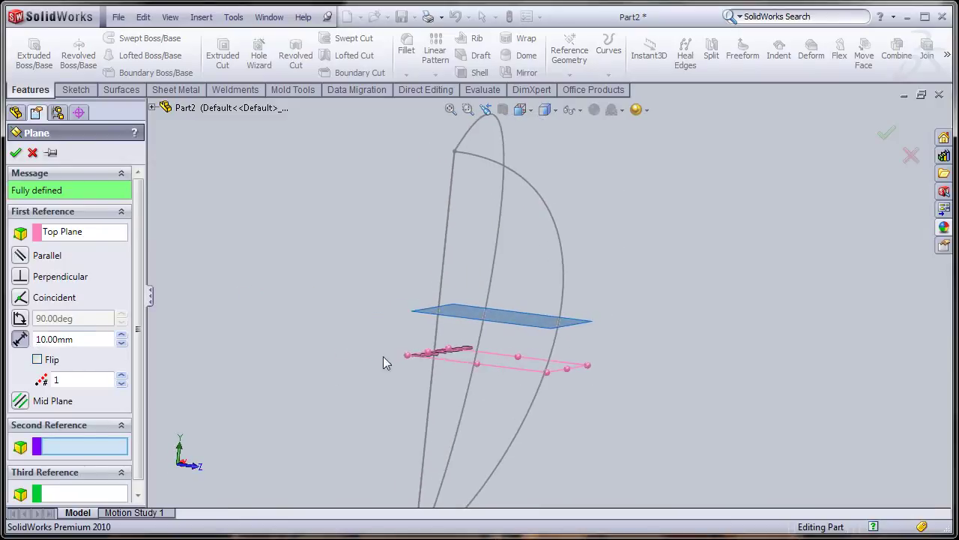
middle_drag(342, 362, 314, 343)
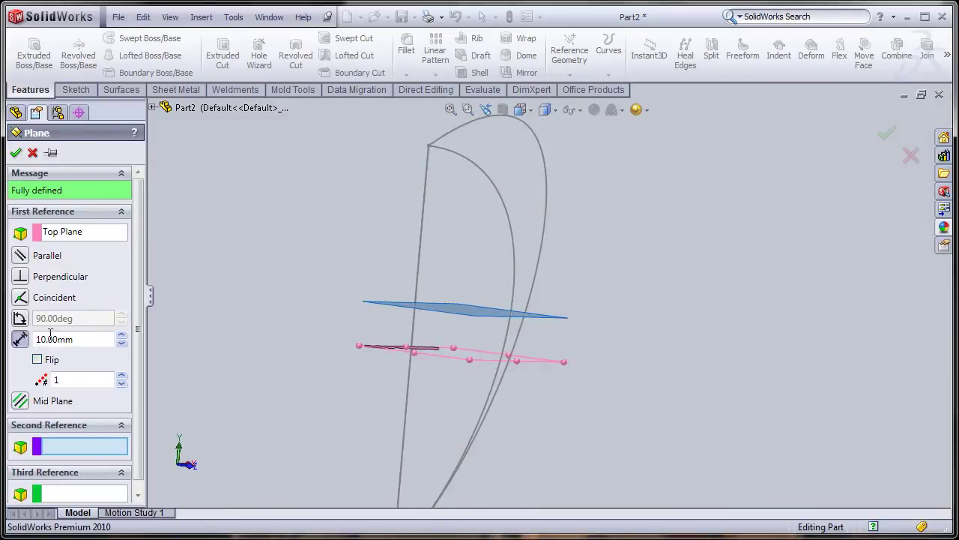
click(16, 152)
Step: Start a sketch on the new offset plane and draw a two-point spline from near Sketch1's outer curve to near Sketch2's outer curve
middle_drag(403, 276, 734, 299)
click(598, 308)
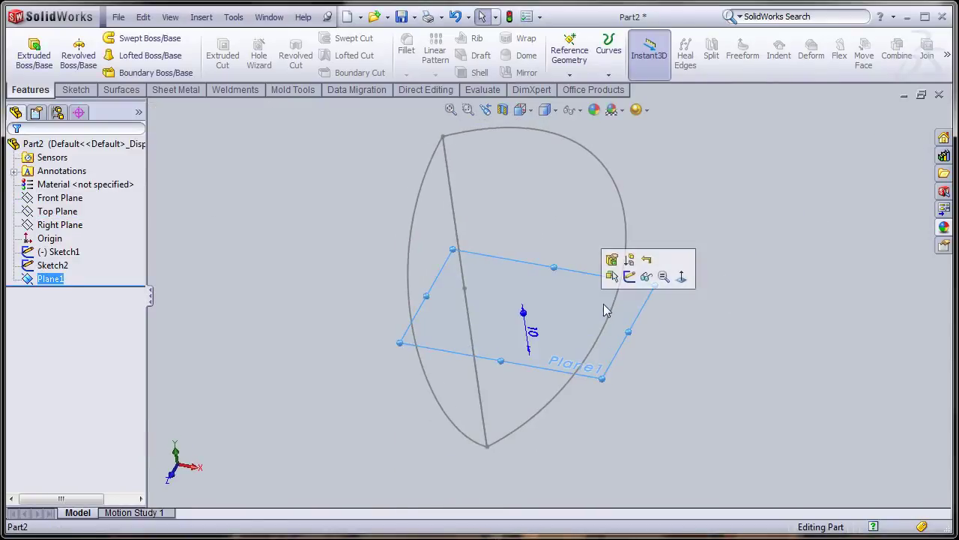
click(629, 277)
middle_drag(289, 309, 279, 332)
key(ctrl+8)
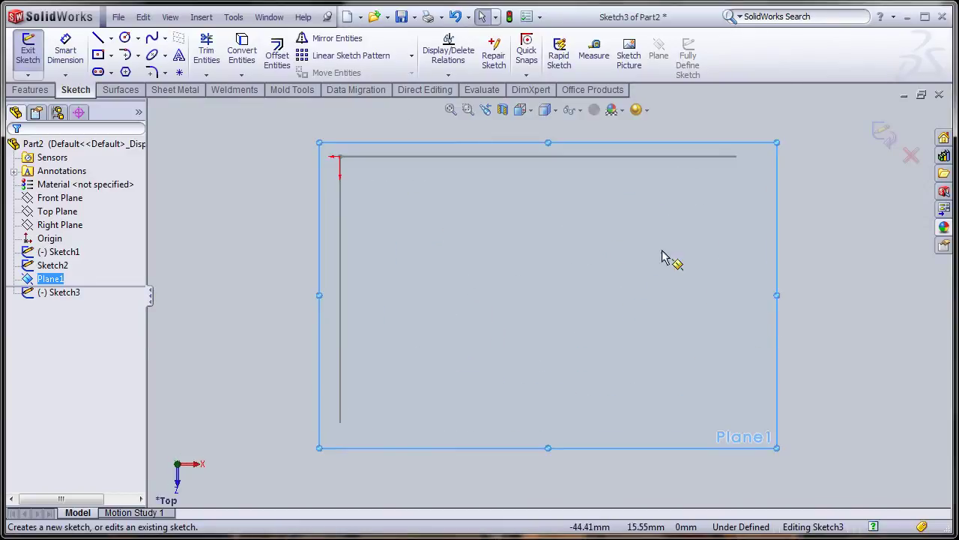
click(152, 42)
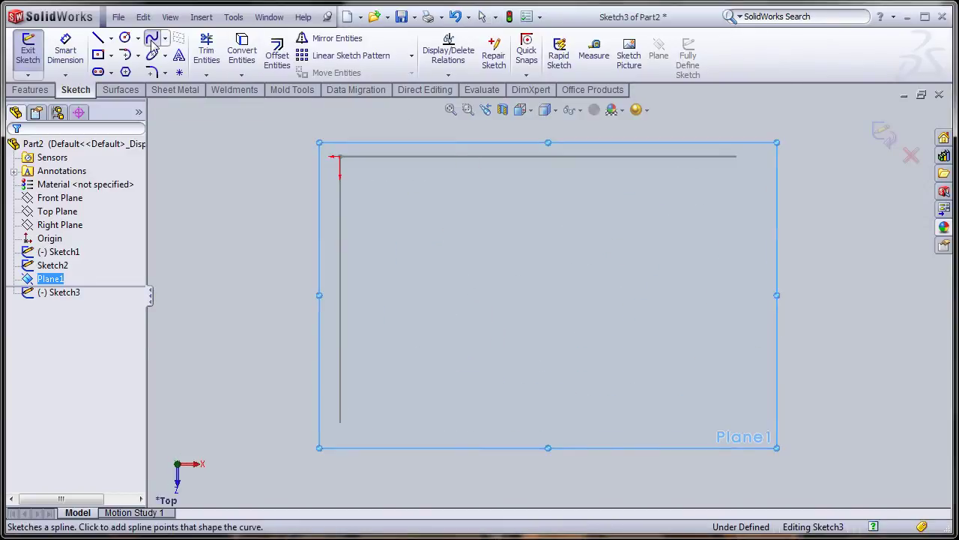
click(737, 171)
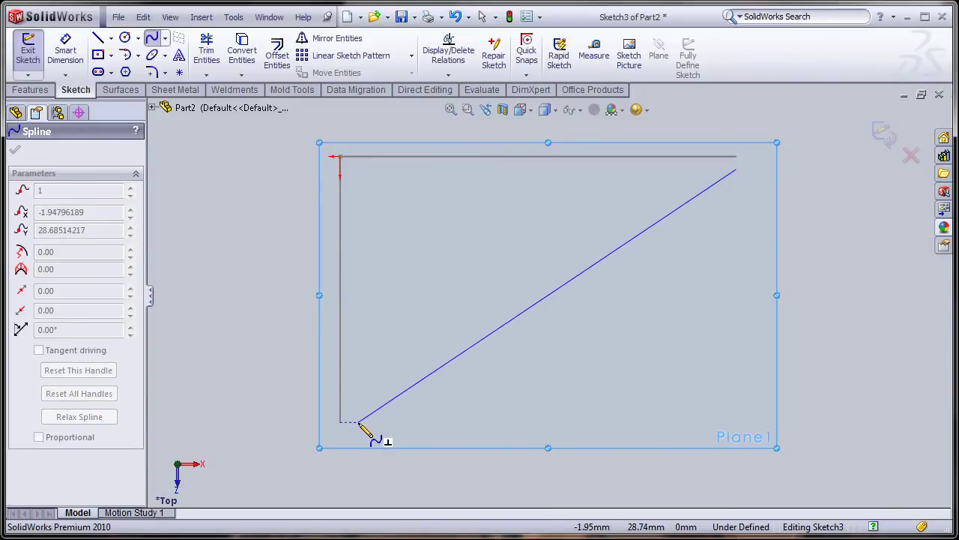
click(358, 424)
right_click(525, 296)
click(535, 297)
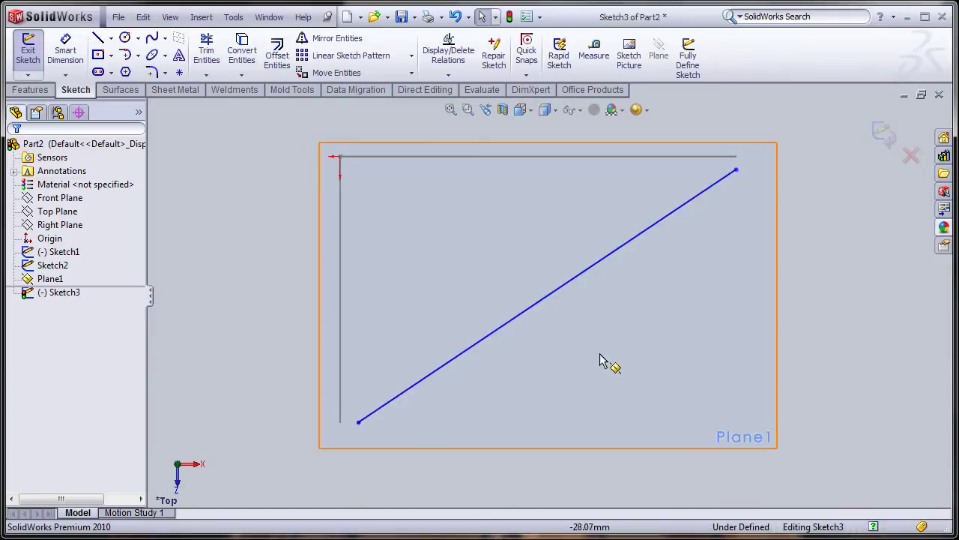
Step: Add a Pierce relation between the spline's first endpoint and the Sketch1 curve
click(737, 170)
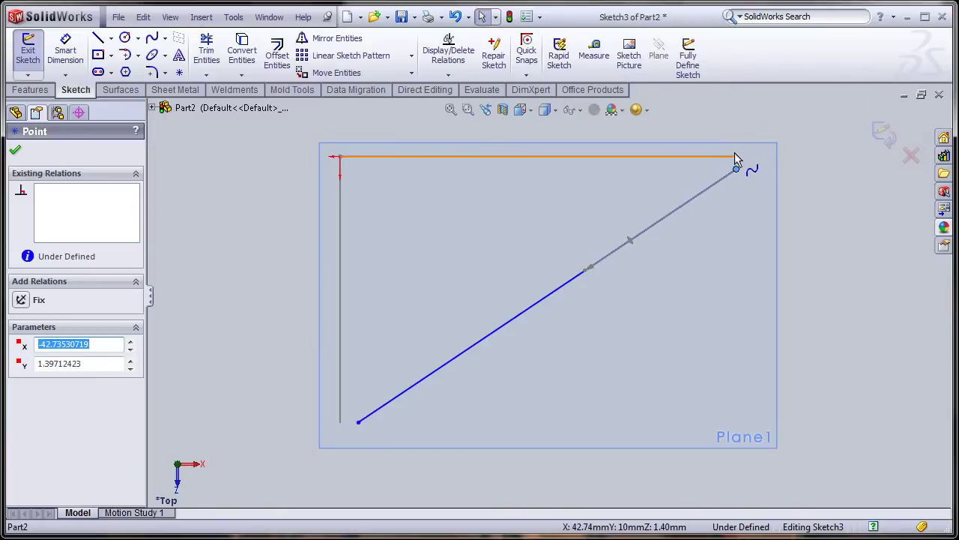
ctrl+click(731, 158)
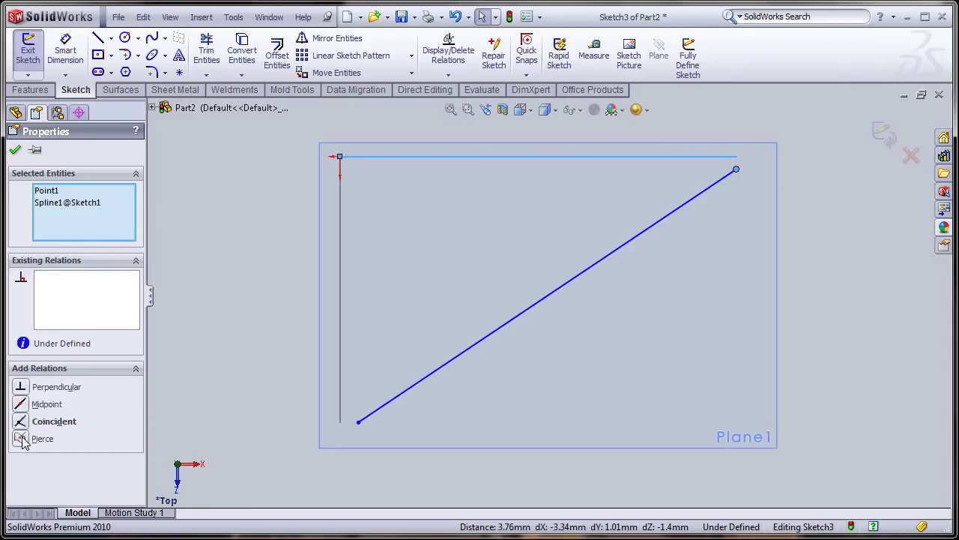
click(21, 439)
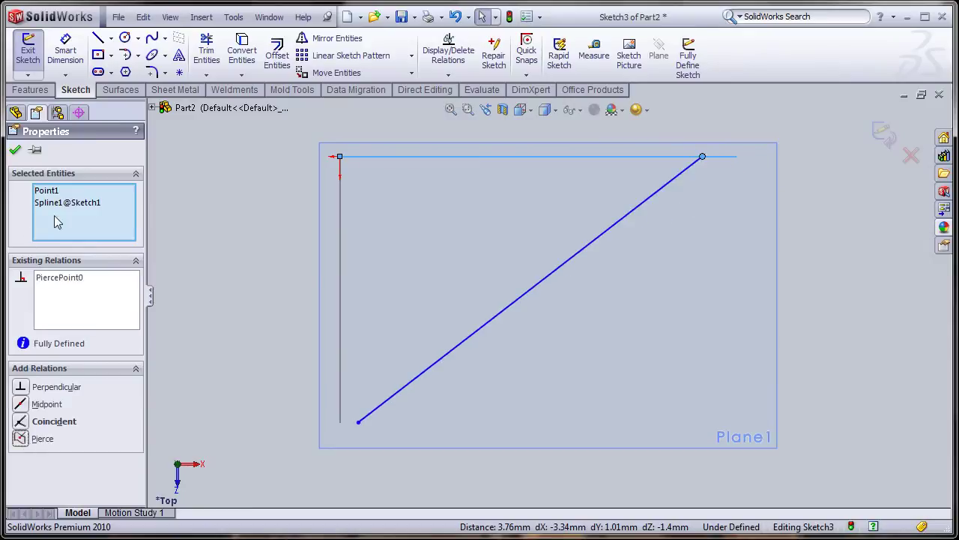
click(15, 152)
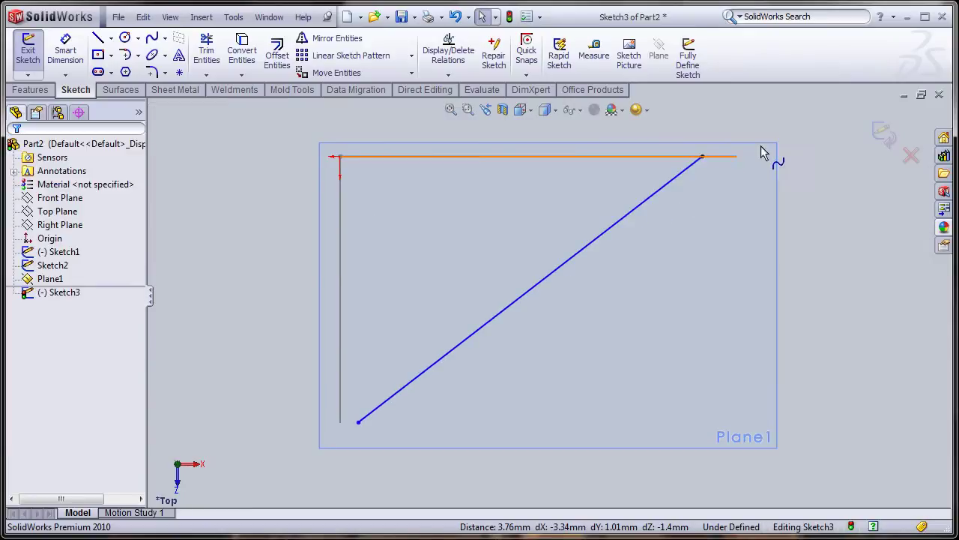
Step: Add a Pierce relation between the spline's other endpoint and the Sketch2 curve
mouse_move(689, 265)
middle_down()
mouse_move(692, 223)
mouse_move(711, 176)
middle_up()
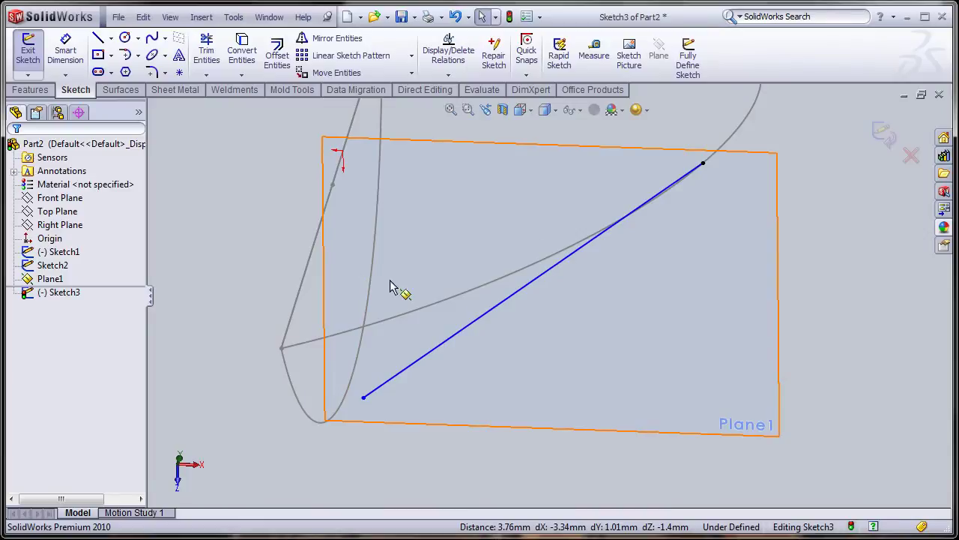
middle_drag(448, 204, 437, 259)
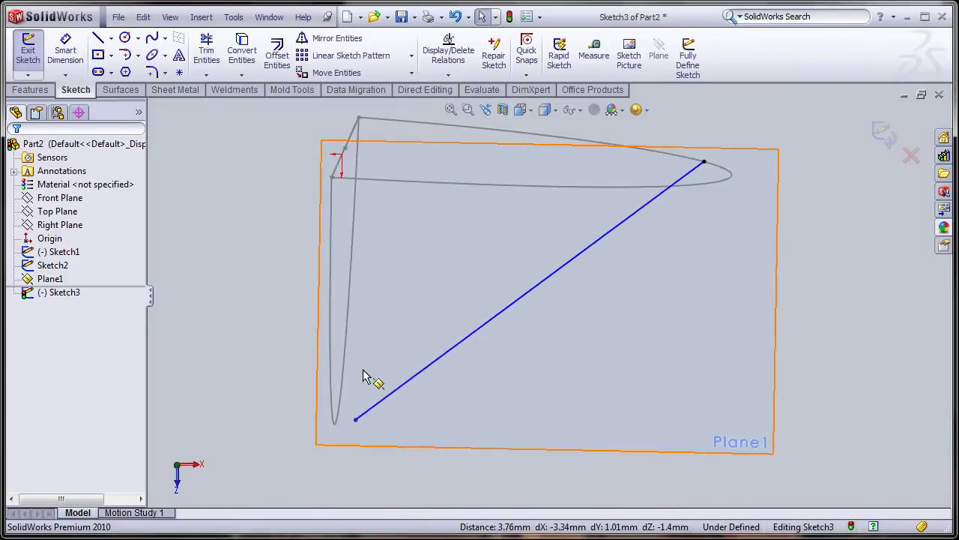
click(355, 421)
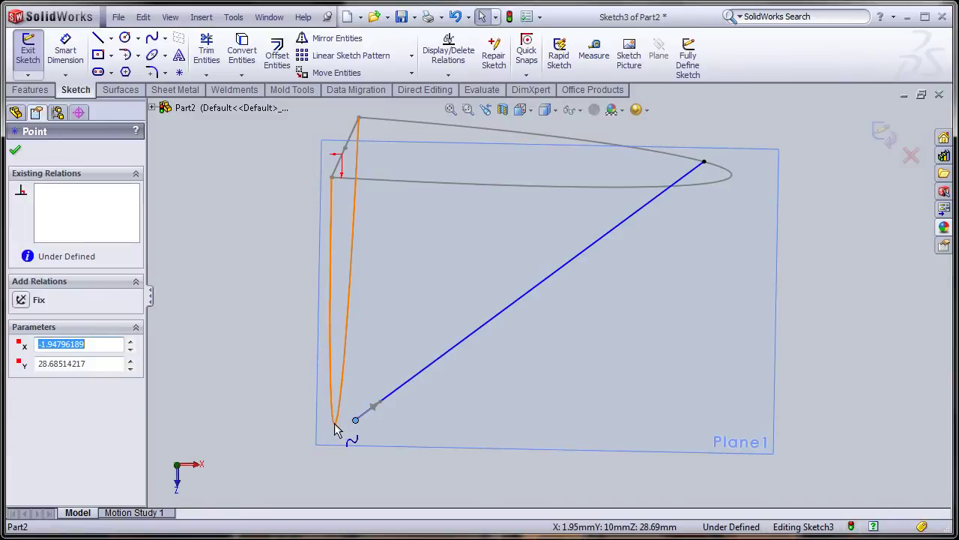
ctrl+click(335, 429)
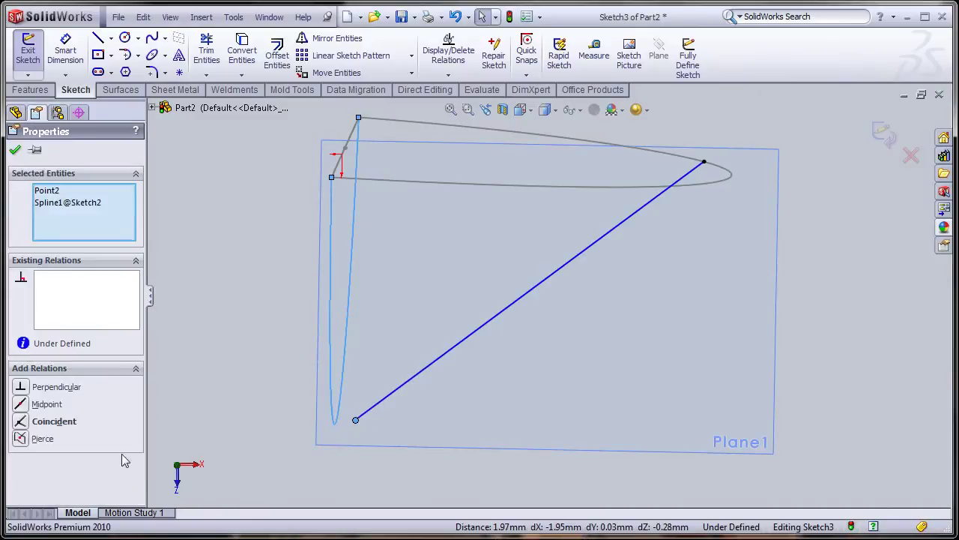
click(20, 439)
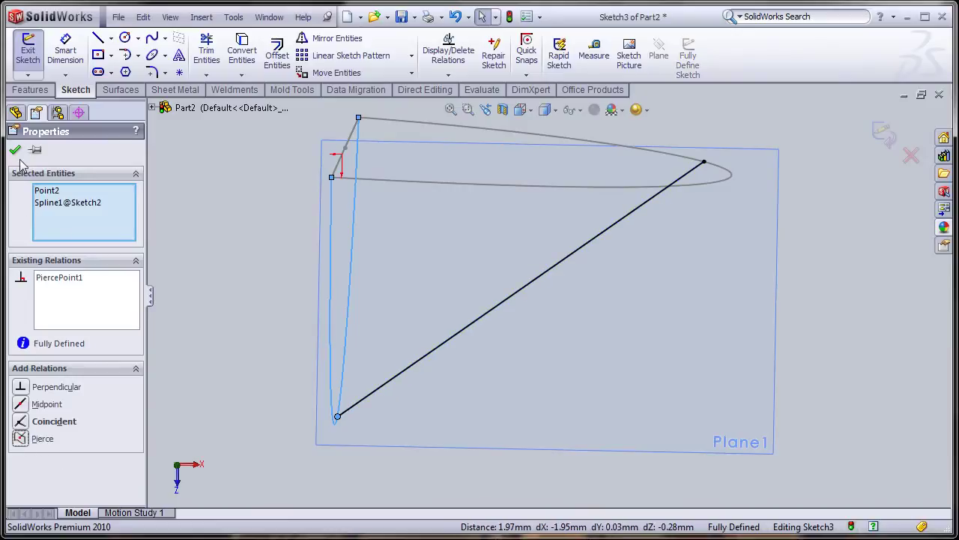
click(15, 149)
Step: Bow the spline outward by extending the tangent handle at its Sketch1 end, and constrain that handle vertical
middle_drag(229, 379, 242, 337)
key(ctrl+5)
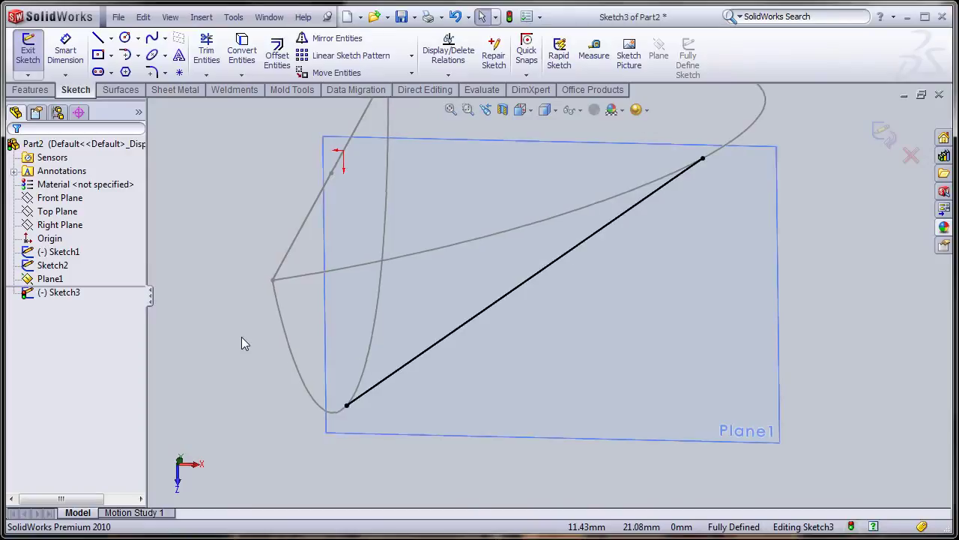
click(703, 157)
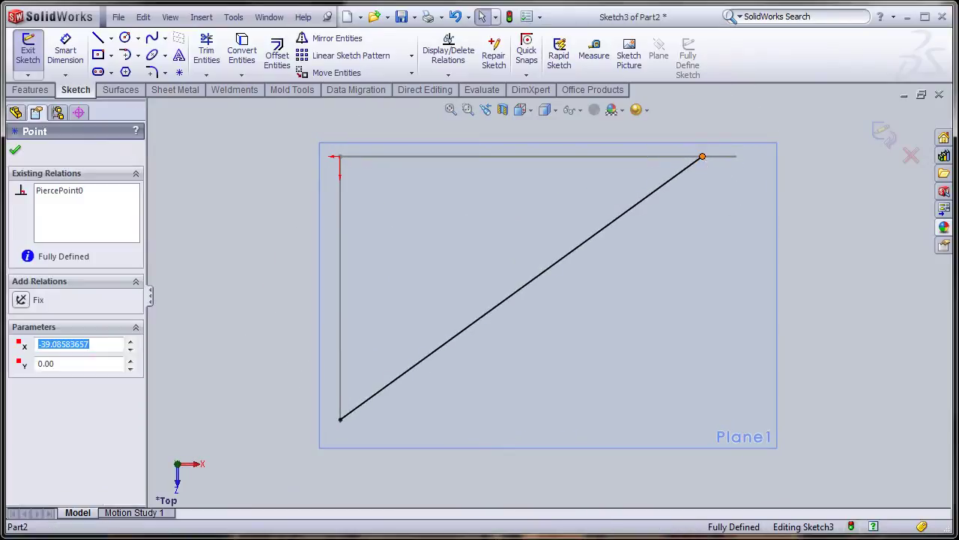
scroll(604, 257, down, 2)
mouse_move(540, 280)
mouse_down()
mouse_move(587, 303)
mouse_move(701, 311)
mouse_up()
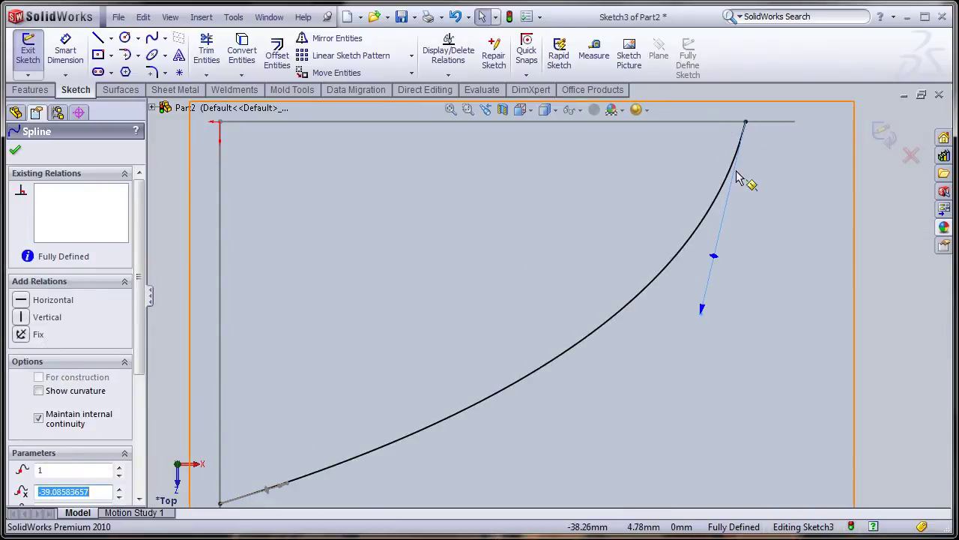
click(23, 318)
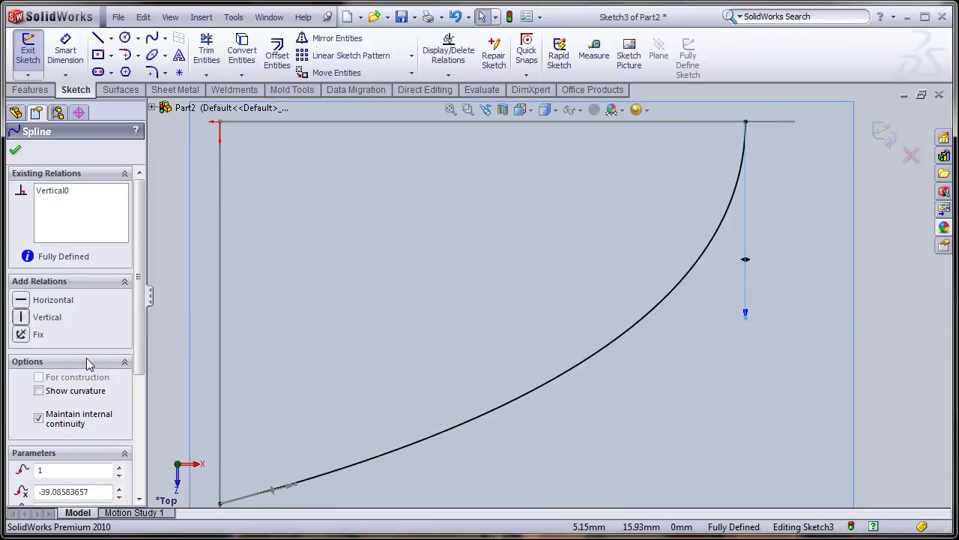
Step: Constrain the tangent handle at the spline's Sketch2 end horizontal and adjust its length to round that end
key(f)
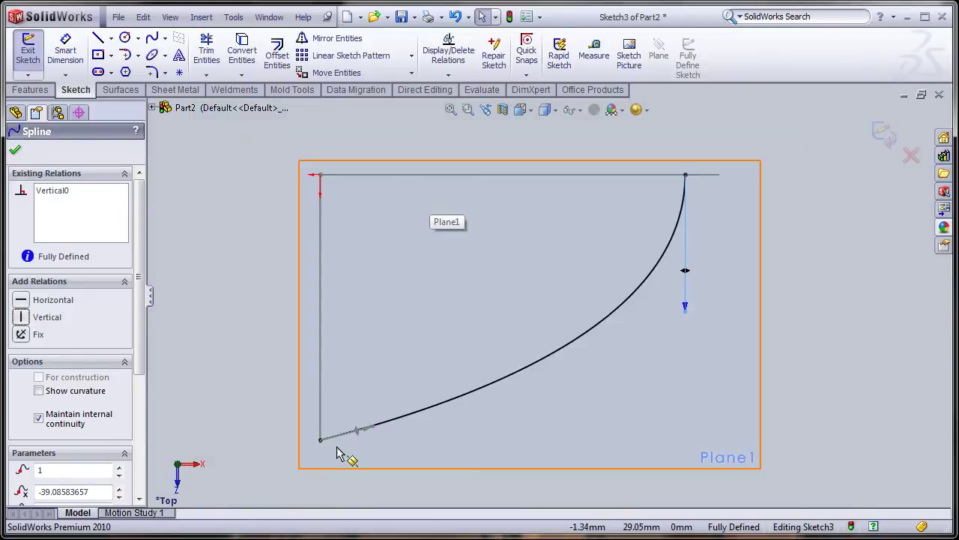
click(372, 427)
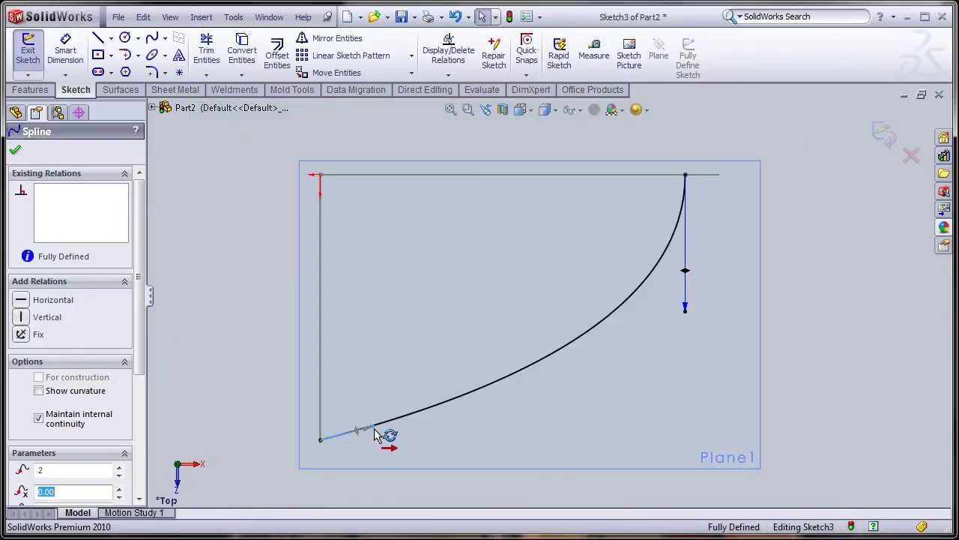
click(22, 301)
drag(524, 440, 447, 439)
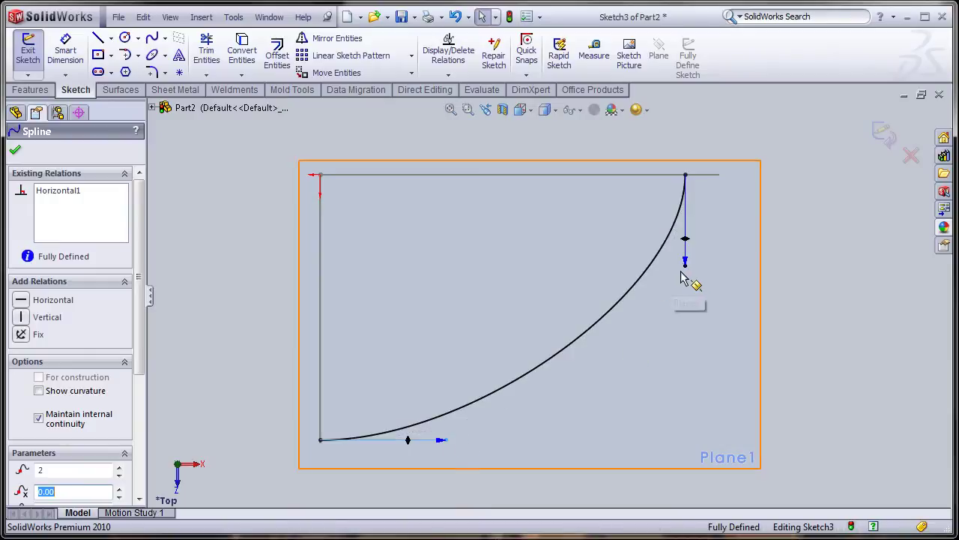
Step: Shorten the vertical tangent handle at the Sketch1 end to flatten the curve slightly, and exit the sketch
drag(688, 266, 690, 245)
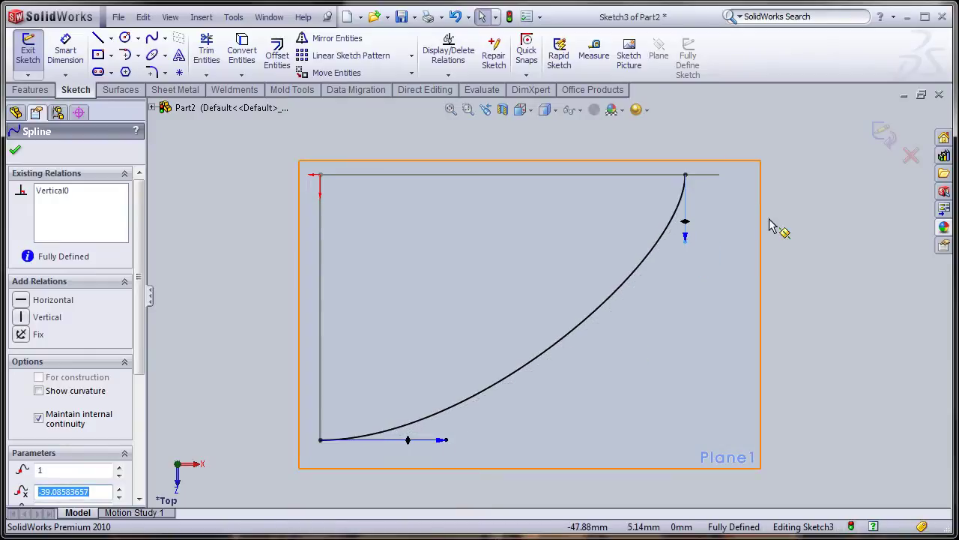
click(754, 248)
click(883, 134)
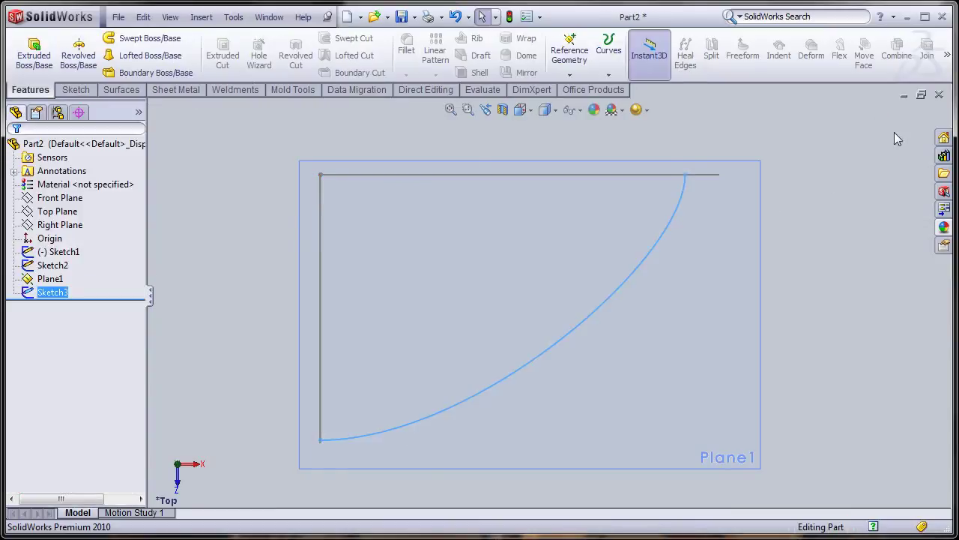
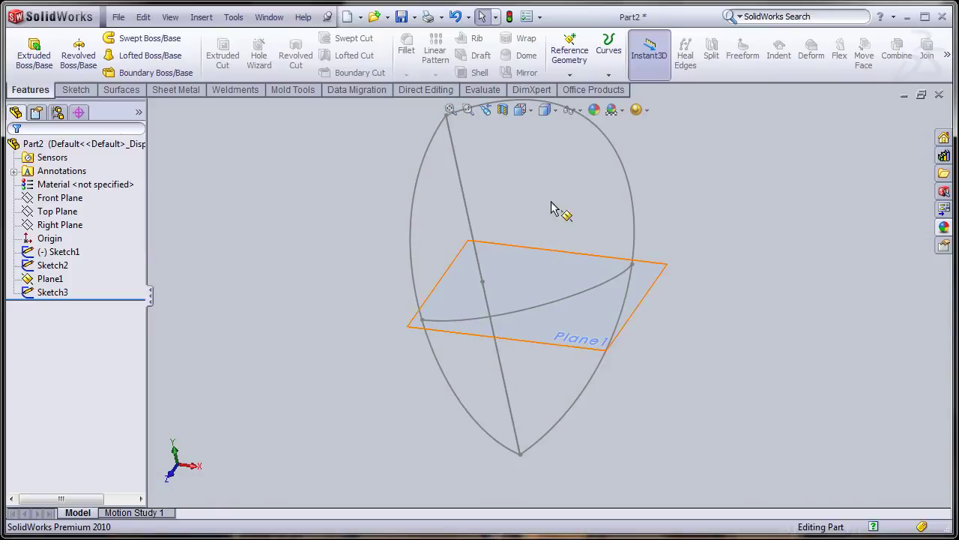
Step: Hide Plane1 so only the three sketches are displayed
middle_drag(310, 296, 315, 310)
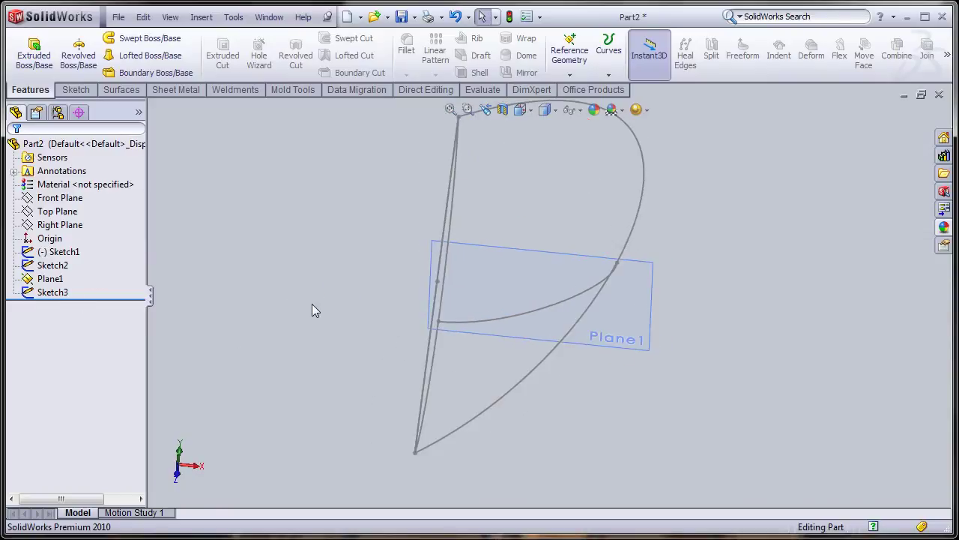
right_click(595, 321)
click(641, 296)
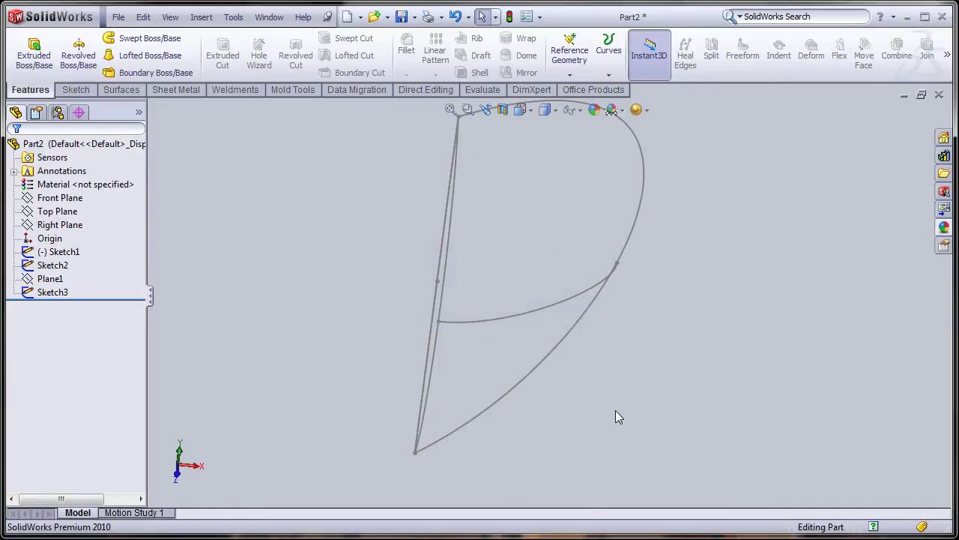
Step: Start a Lofted Boss/Base and pick Sketch2 and Sketch1, in that order, as its profiles
middle_drag(605, 401, 569, 394)
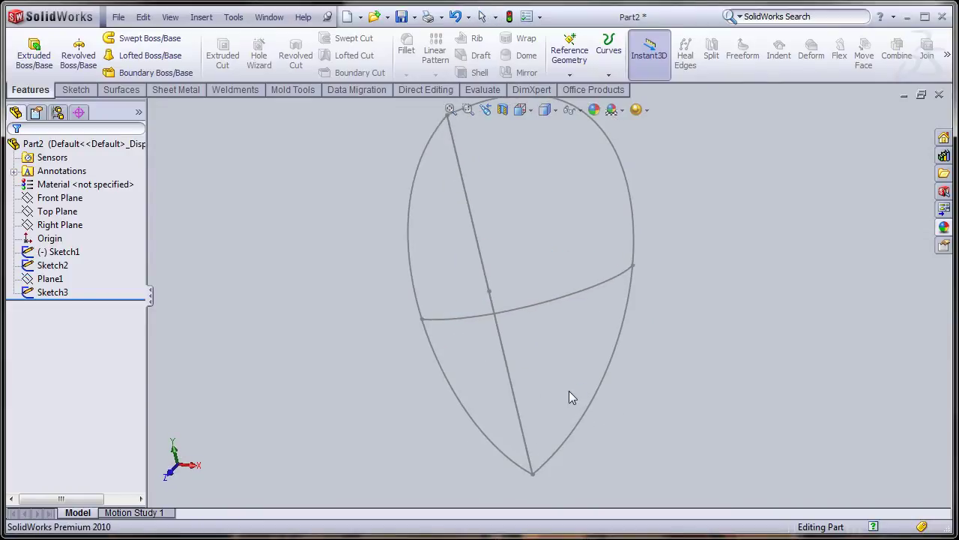
click(148, 60)
mouse_move(210, 350)
middle_down()
mouse_move(318, 329)
mouse_move(277, 275)
mouse_move(289, 319)
middle_up()
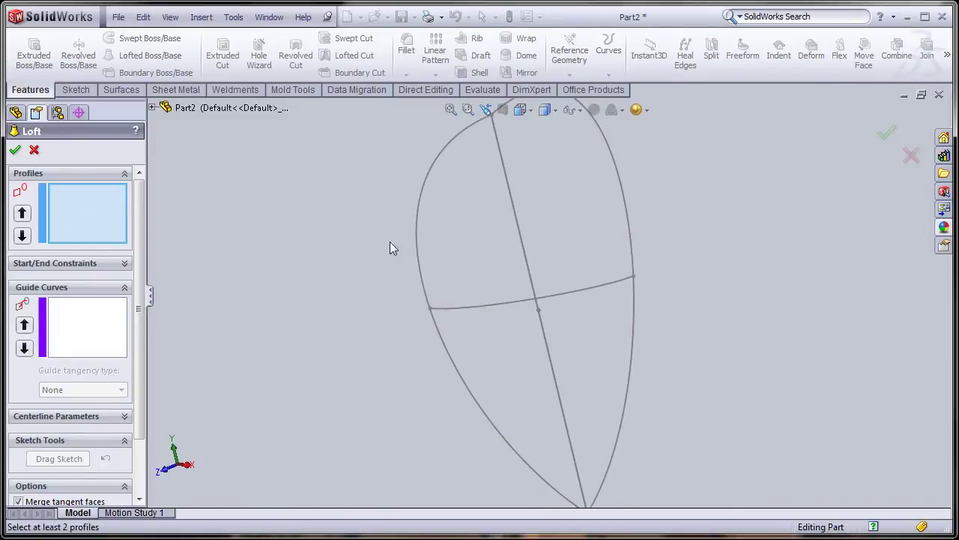
click(416, 234)
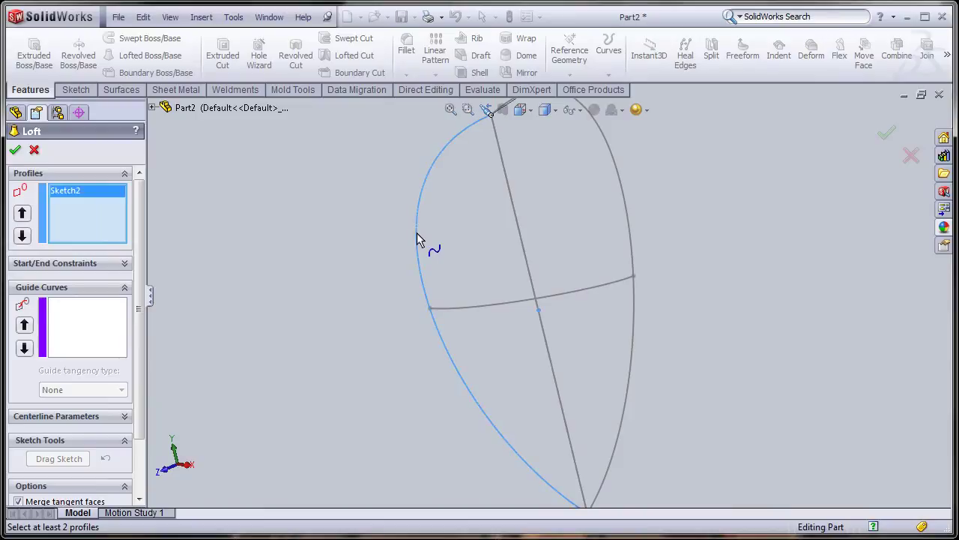
click(626, 207)
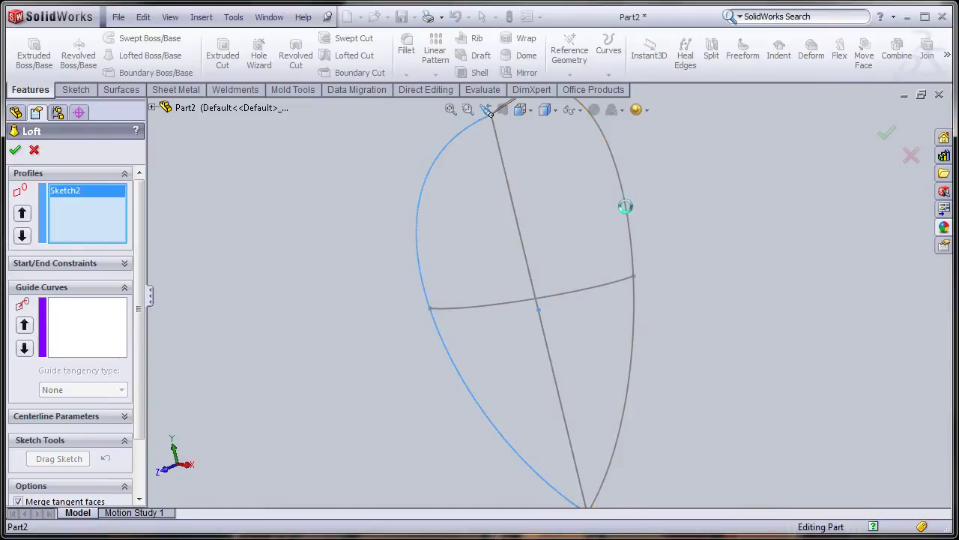
mouse_move(340, 335)
middle_down()
mouse_move(400, 343)
mouse_move(292, 262)
mouse_move(272, 287)
mouse_move(212, 272)
mouse_move(265, 316)
middle_up()
middle_drag(573, 316, 590, 286)
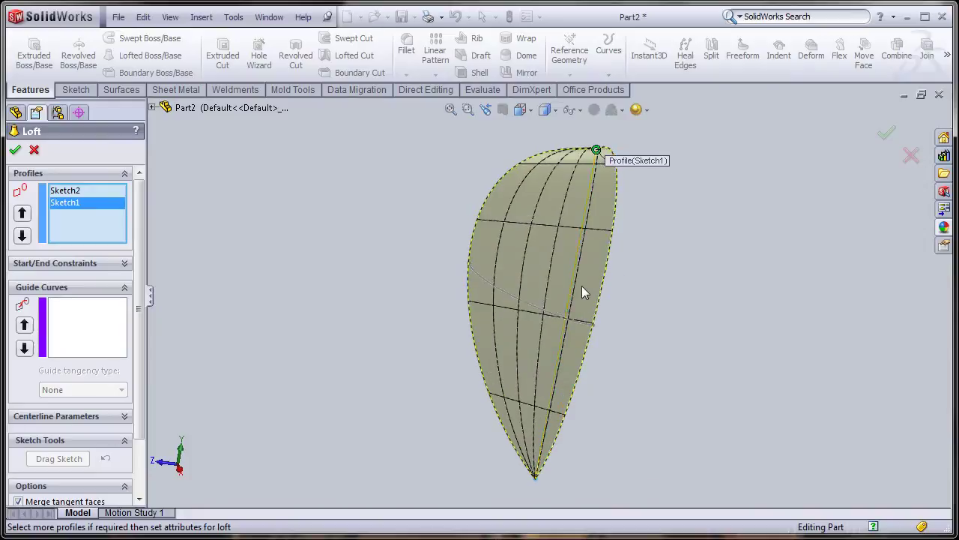
Step: Add the Sketch3 cross-section curve as the loft's guide curve
middle_drag(351, 301, 346, 386)
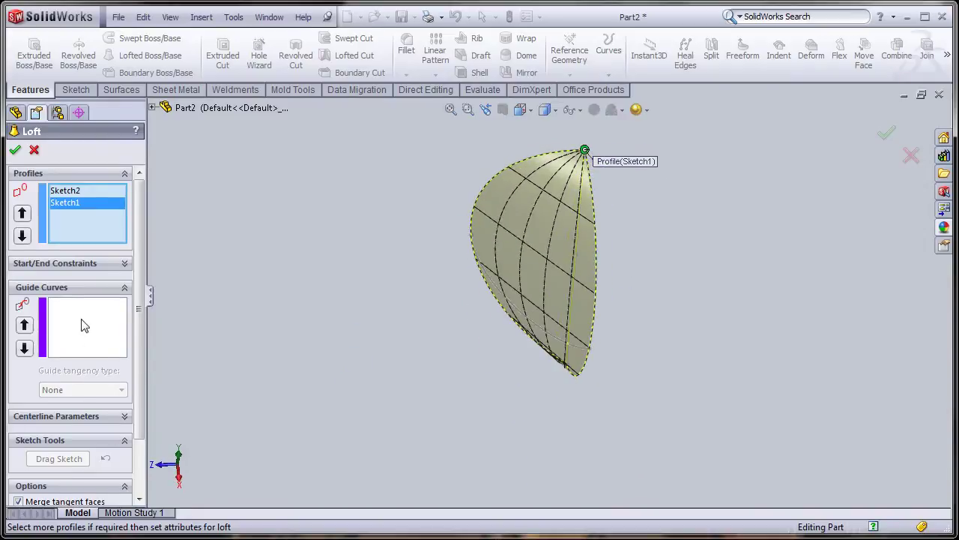
click(78, 346)
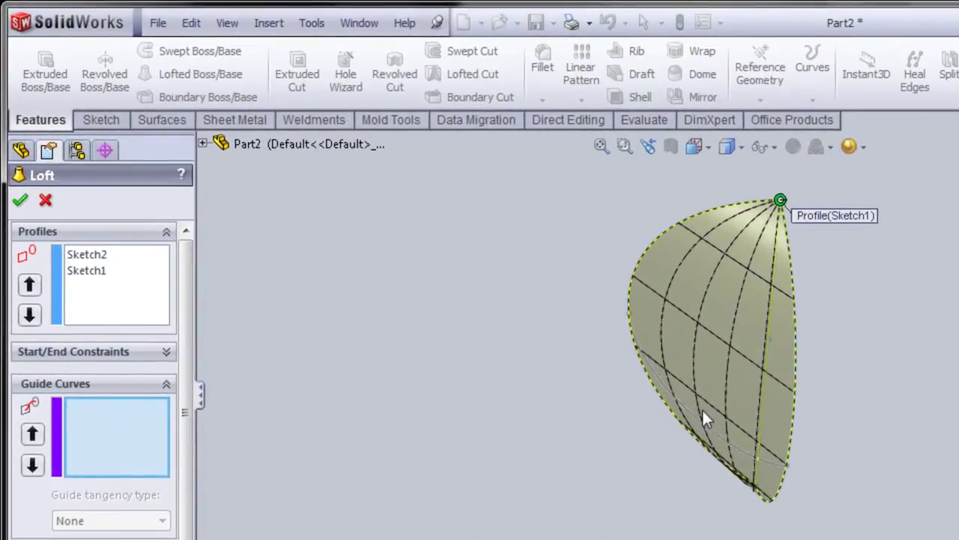
click(699, 415)
middle_drag(493, 407, 629, 460)
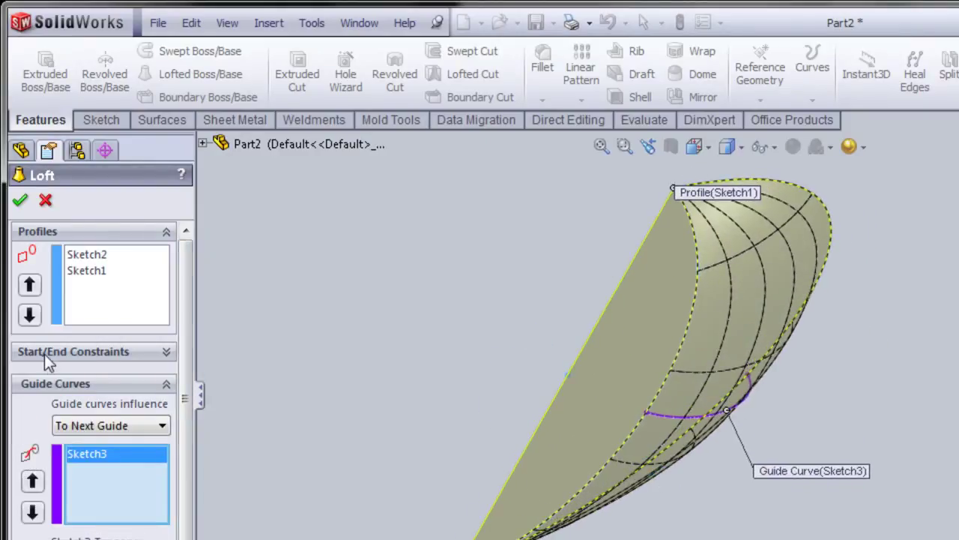
Step: Set both the start and end constraints of the loft to Normal To Profile
click(166, 351)
click(154, 398)
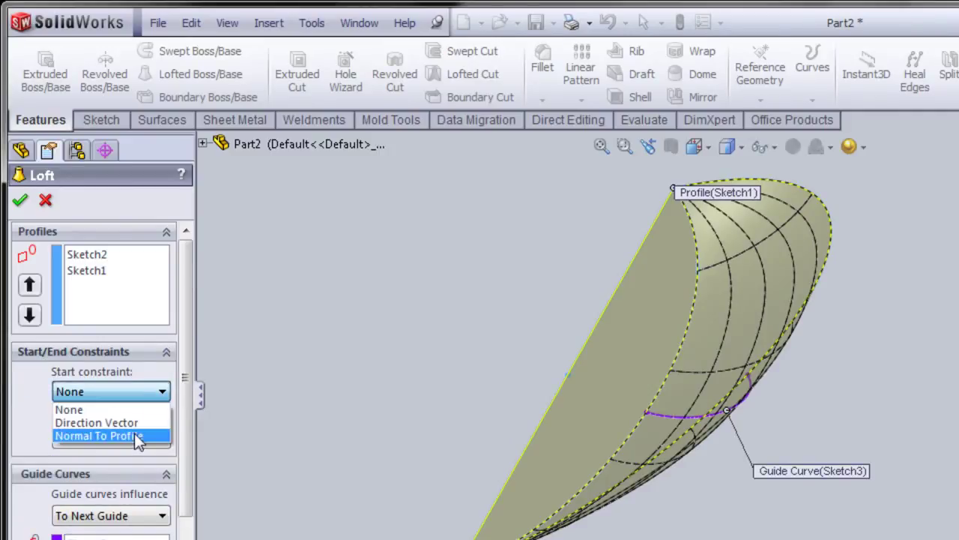
click(134, 435)
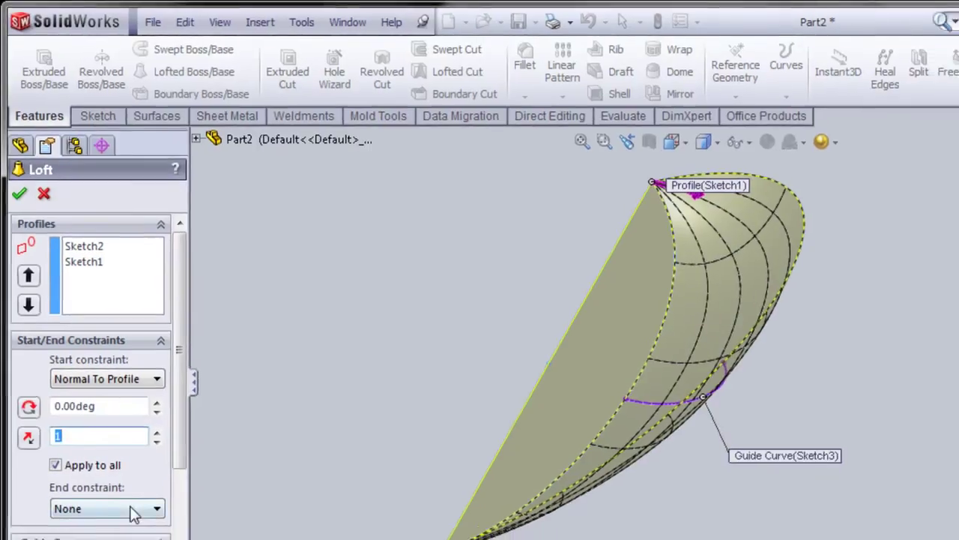
click(131, 523)
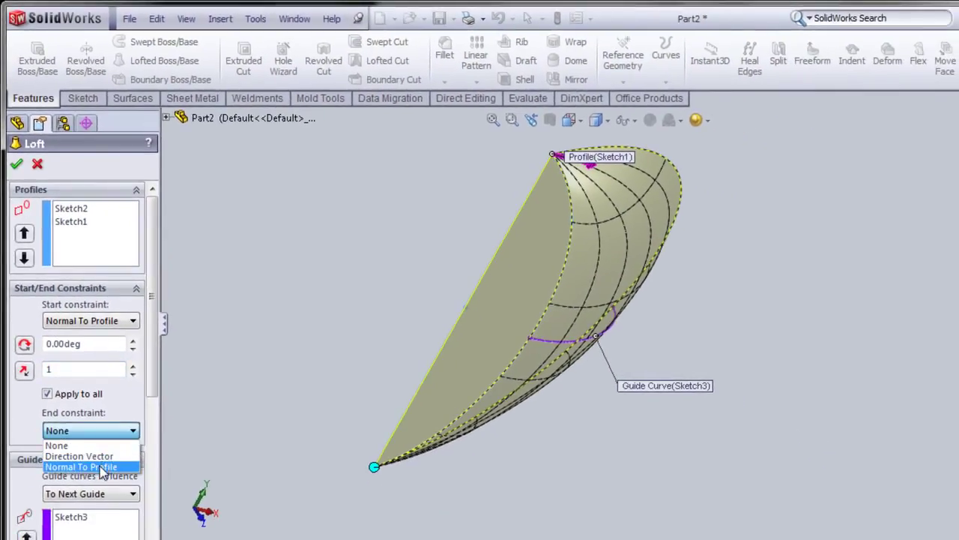
click(101, 467)
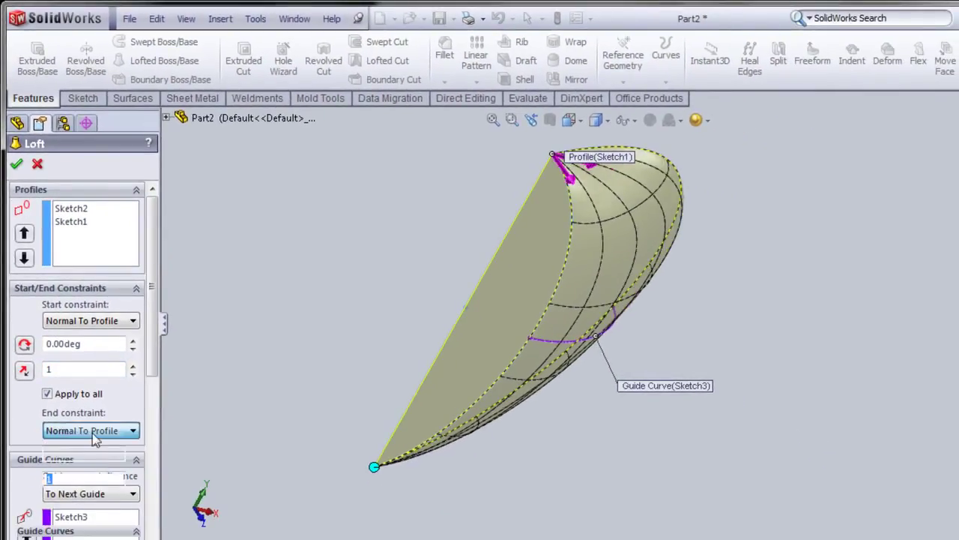
Step: Set the Sketch3 guide curve's tangency to Normal To Profile and create the loft
scroll(105, 411, down, 10)
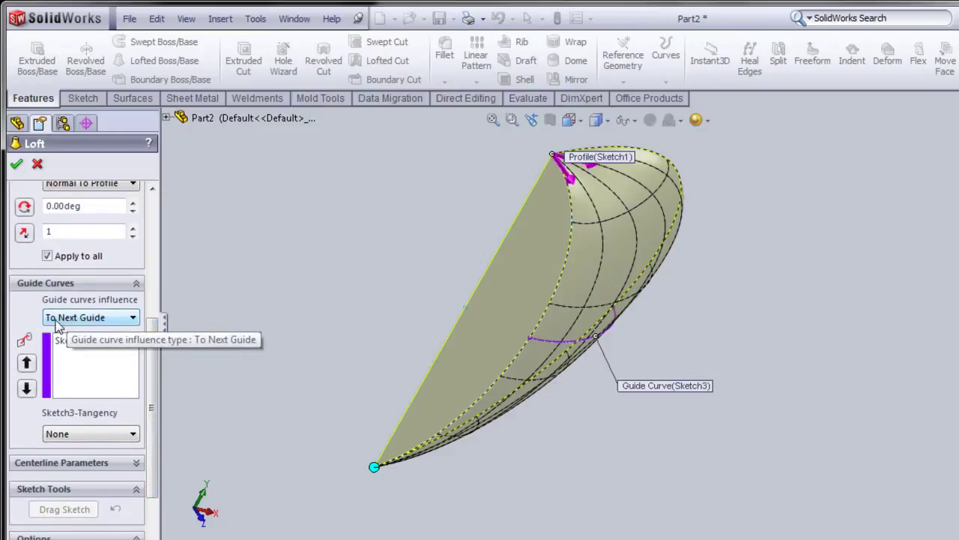
scroll(109, 352, down, 2)
click(109, 353)
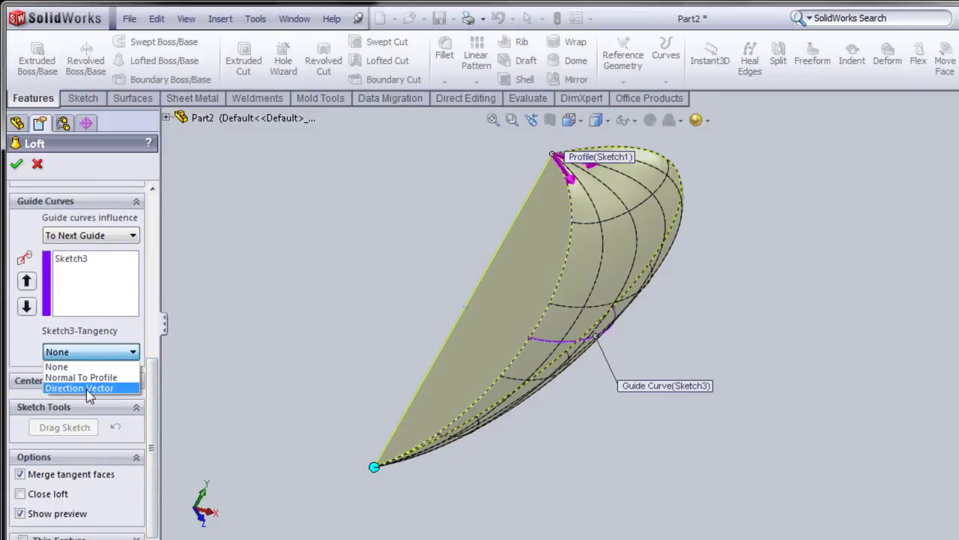
click(90, 377)
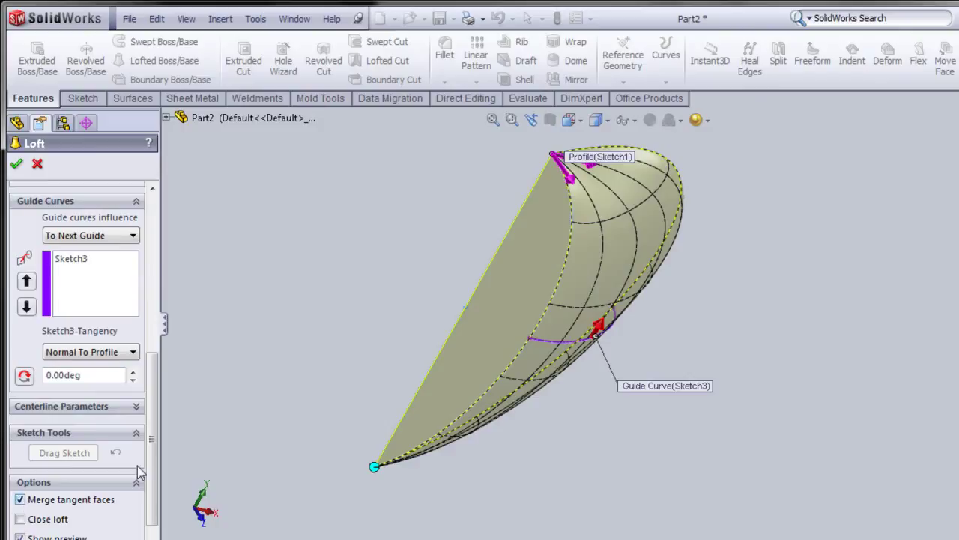
scroll(156, 461, down, 1)
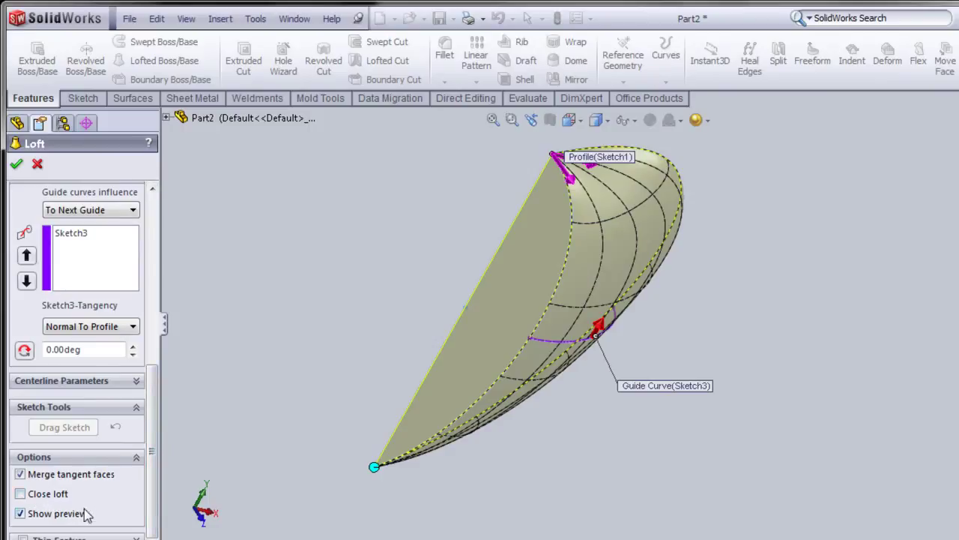
click(17, 165)
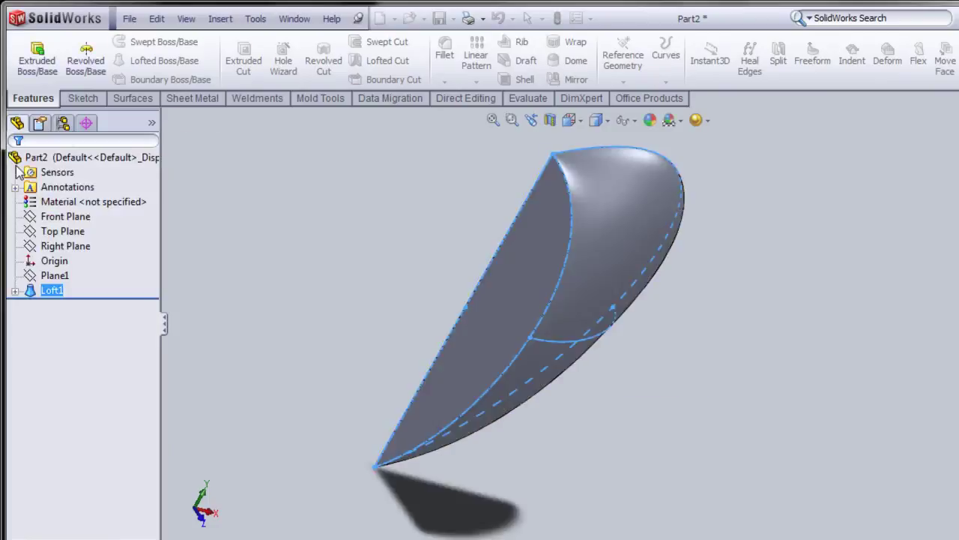
Step: Mirror the Loft1 body about its flat Sketch1 face, with merged solids and full preview
middle_drag(357, 282, 280, 216)
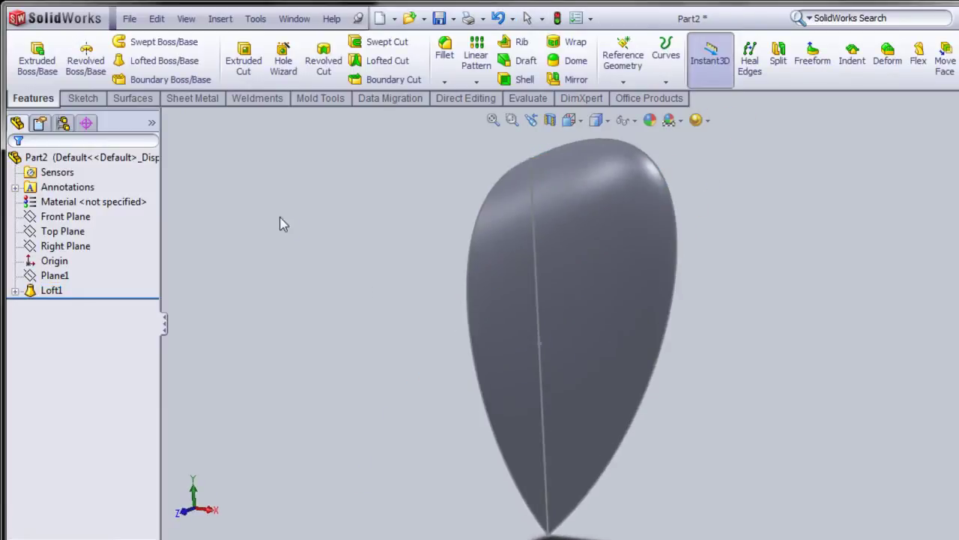
middle_drag(397, 329, 469, 411)
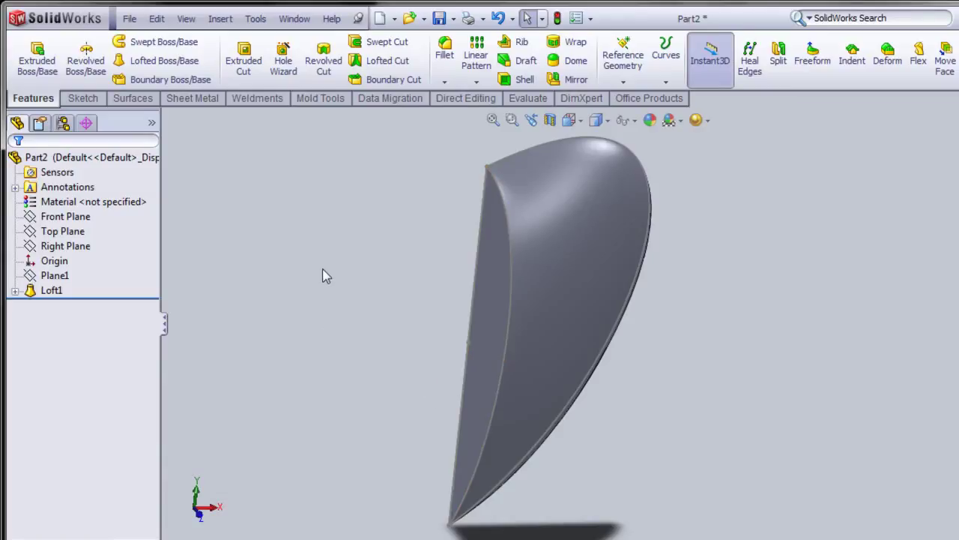
click(569, 80)
middle_drag(276, 396, 399, 397)
click(167, 118)
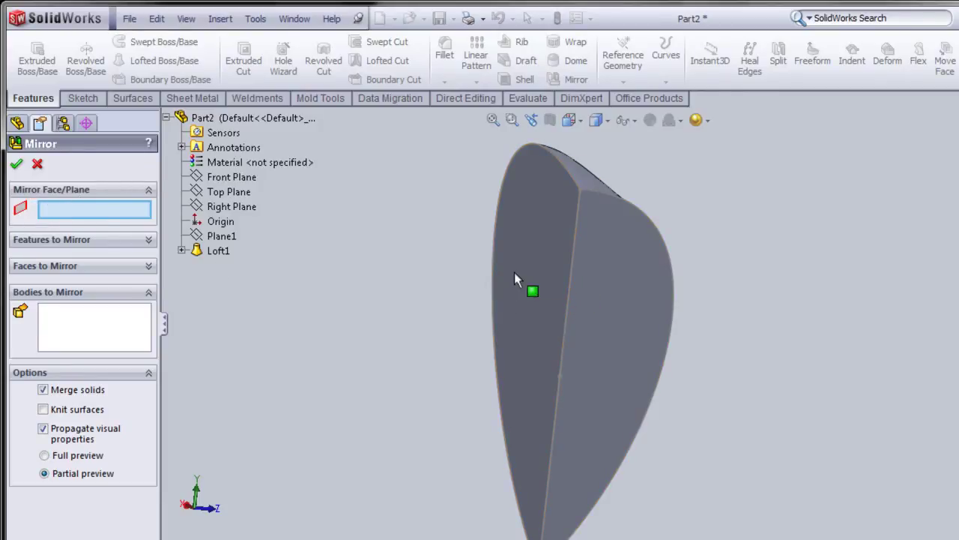
click(540, 262)
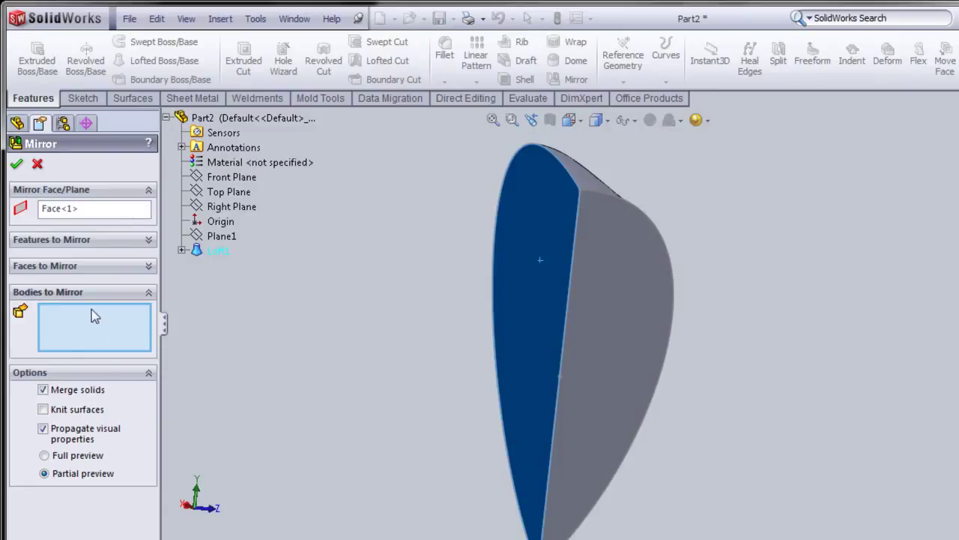
click(603, 323)
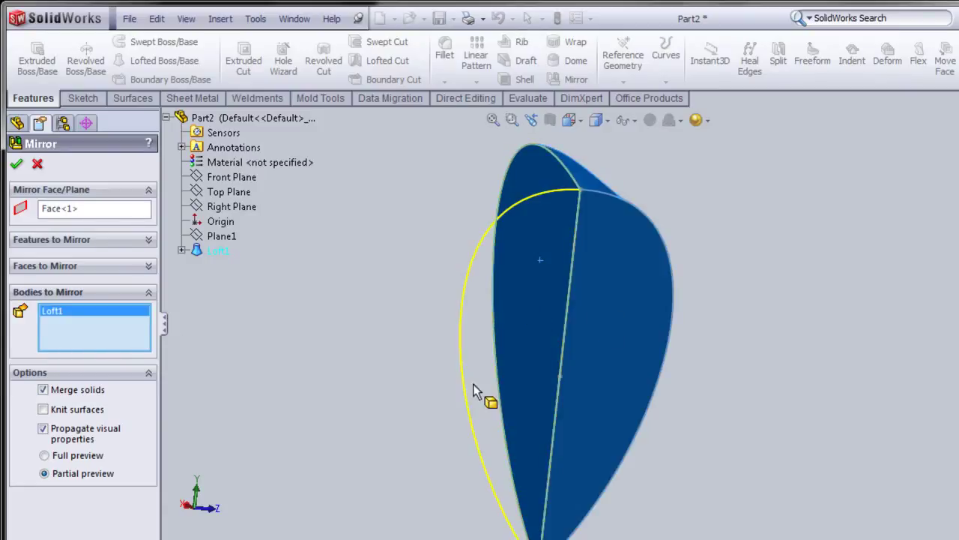
middle_drag(389, 401, 343, 408)
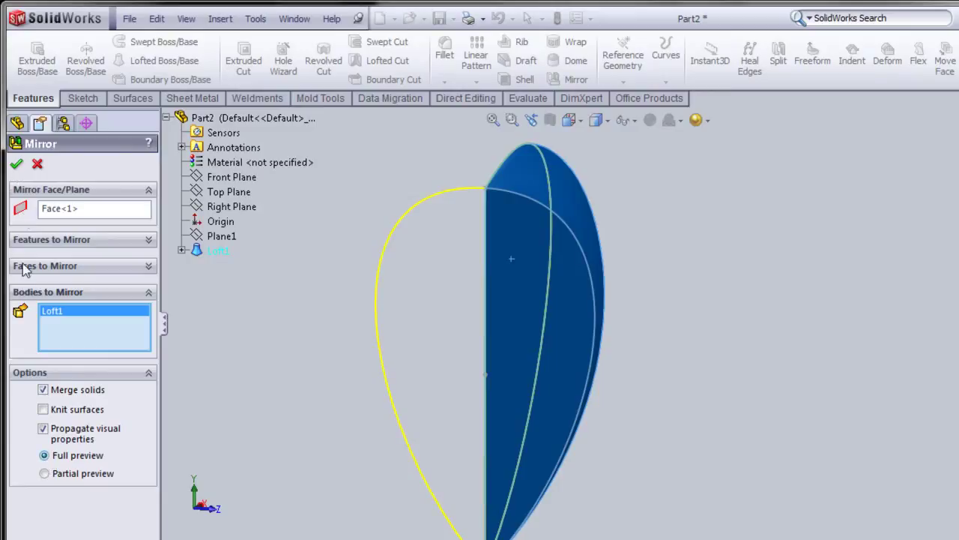
click(16, 165)
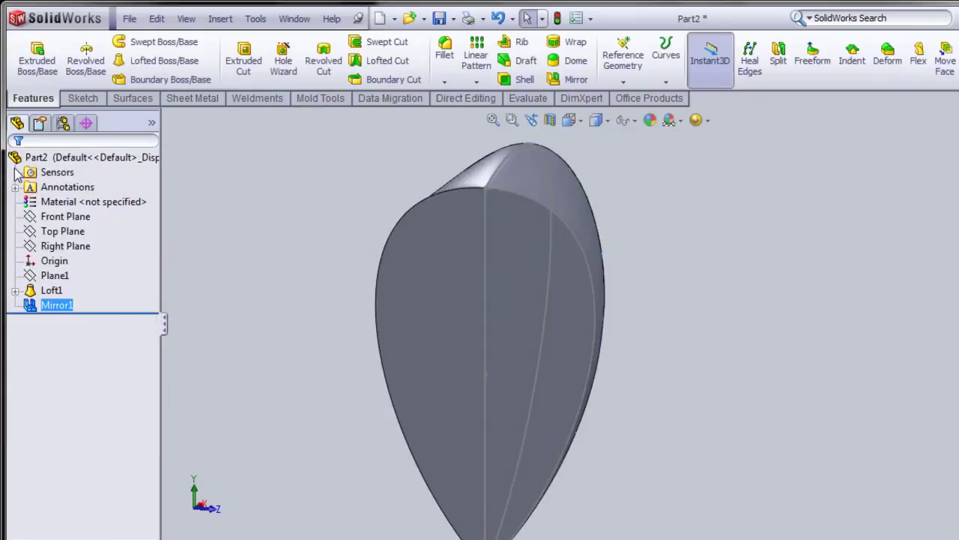
Step: Start a second Mirror feature, try the flat Sketch2-side face as mirror plane, and remove that selection
middle_drag(310, 345, 258, 360)
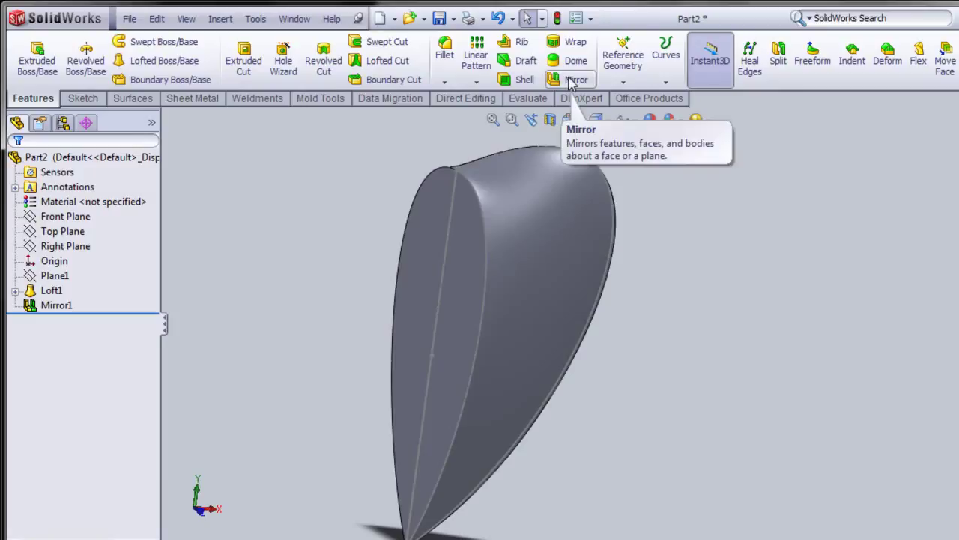
click(572, 79)
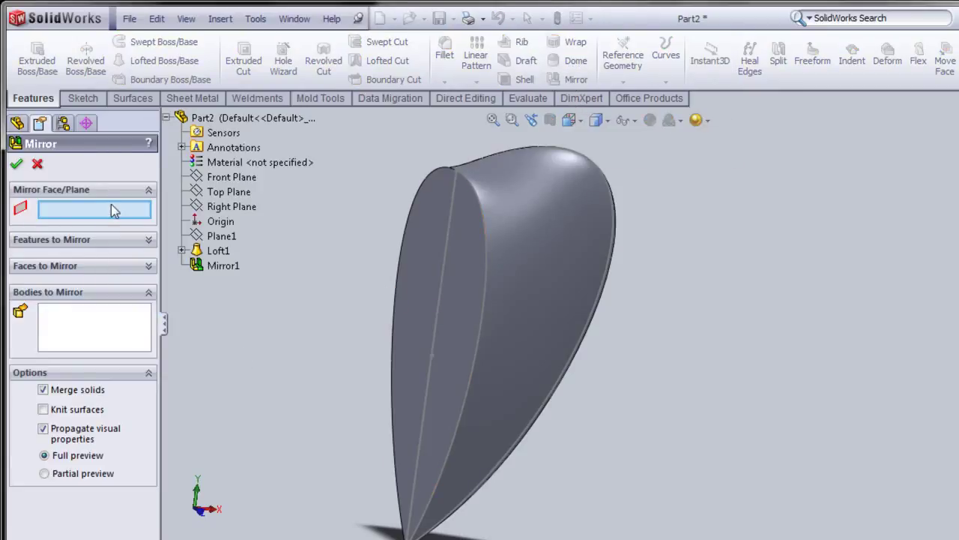
click(420, 271)
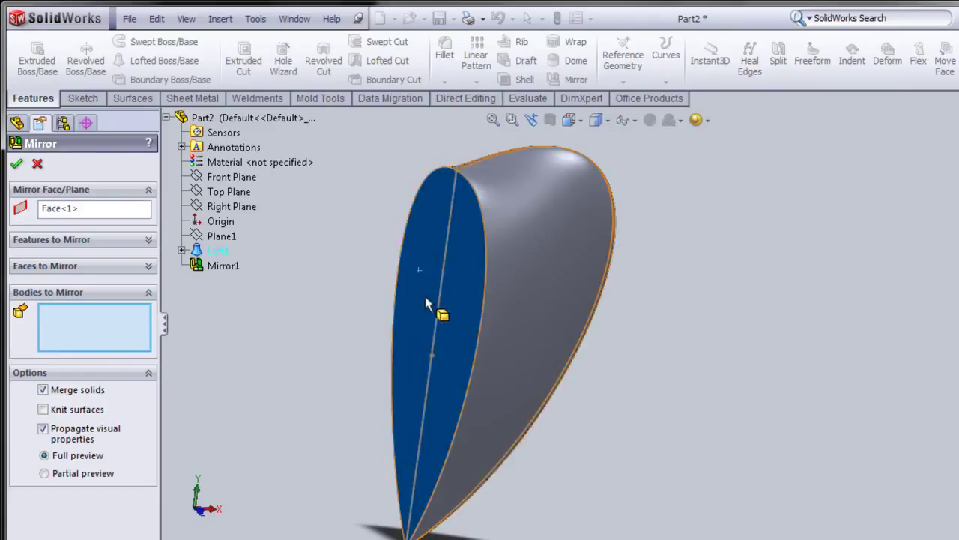
right_click(86, 212)
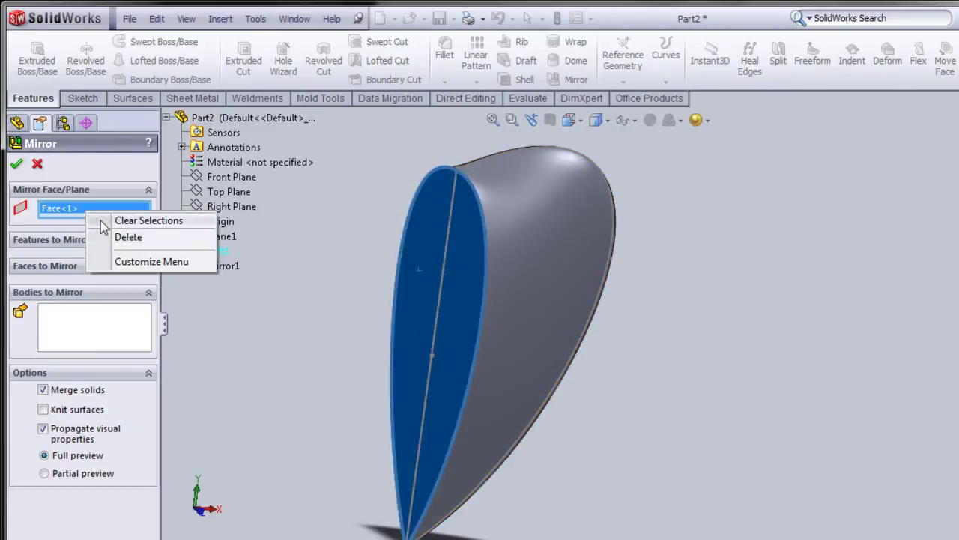
click(129, 237)
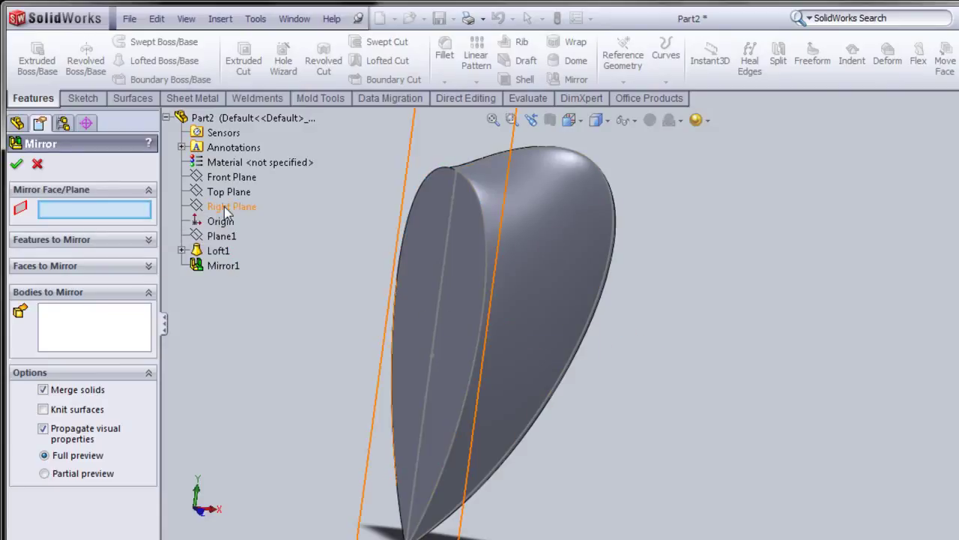
Step: Mirror the half-heart body about the Right Plane with merged solids to complete the heart
middle_drag(385, 280, 333, 280)
middle_drag(251, 235, 304, 261)
key(ctrl+3)
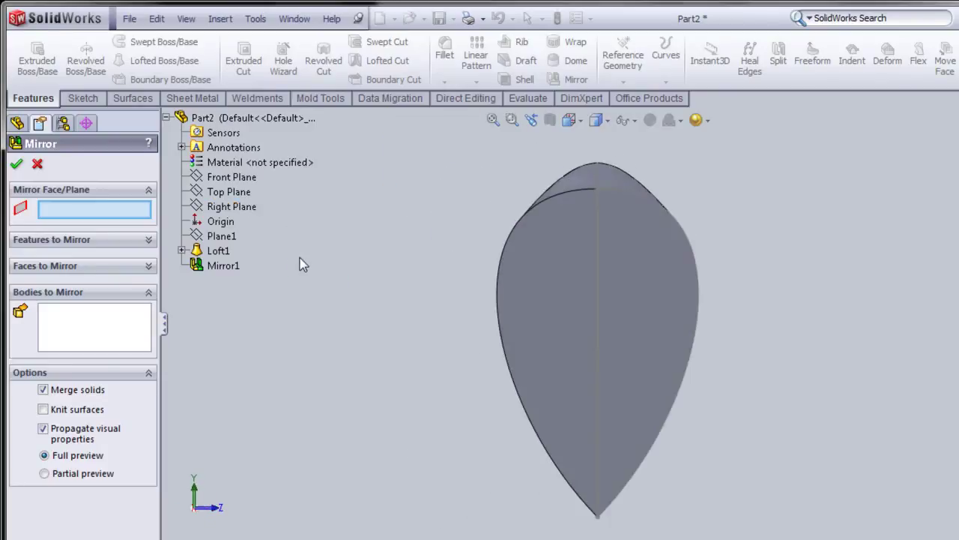
key(ctrl+1)
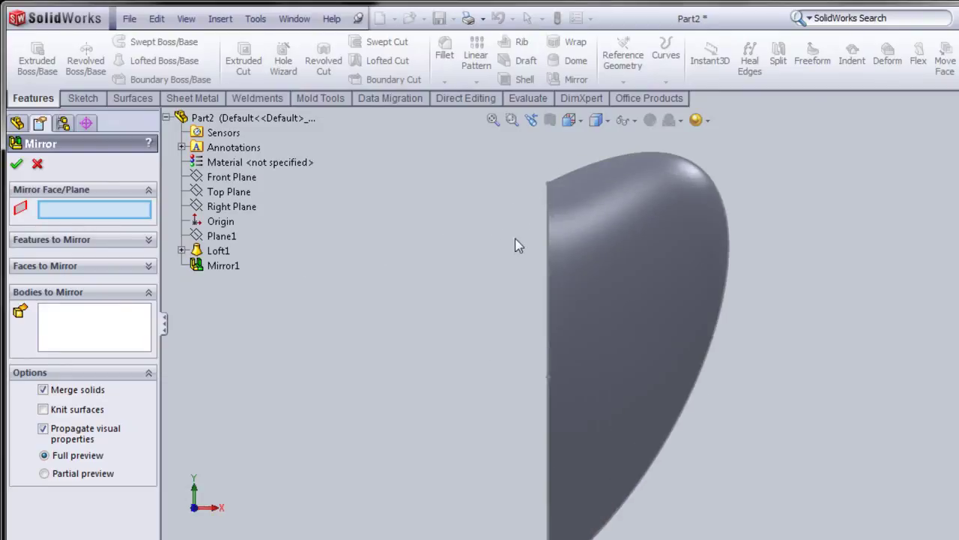
click(235, 208)
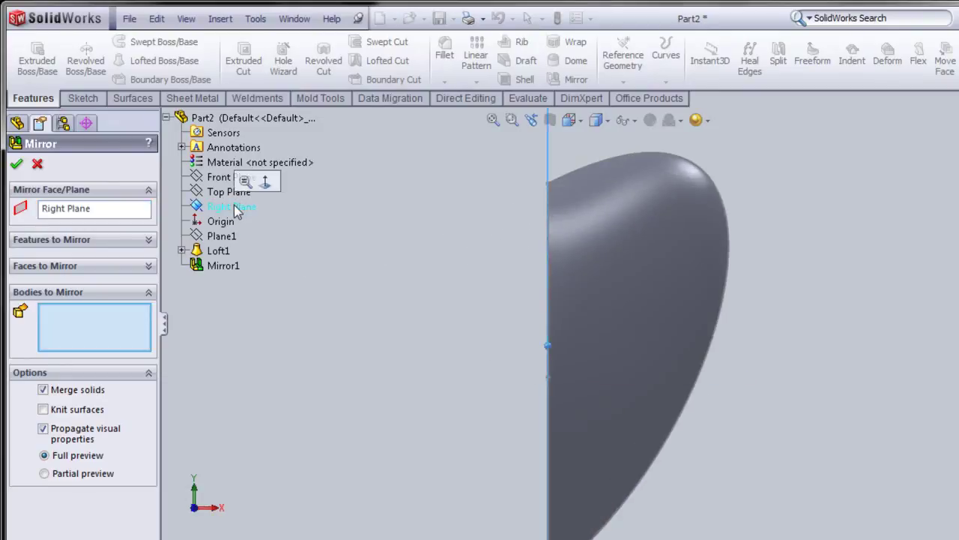
mouse_move(336, 314)
middle_down()
mouse_move(380, 313)
mouse_move(330, 319)
middle_up()
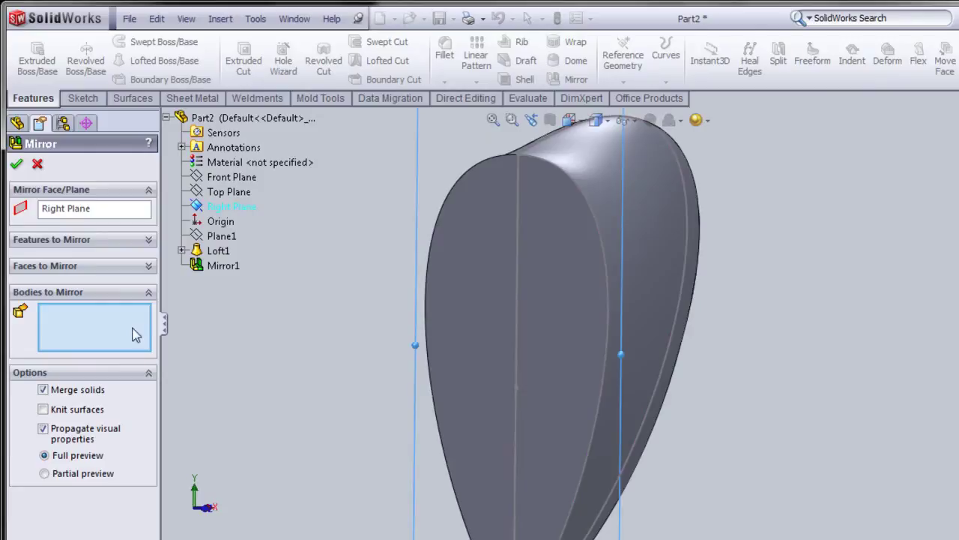
click(484, 327)
middle_drag(284, 382, 295, 392)
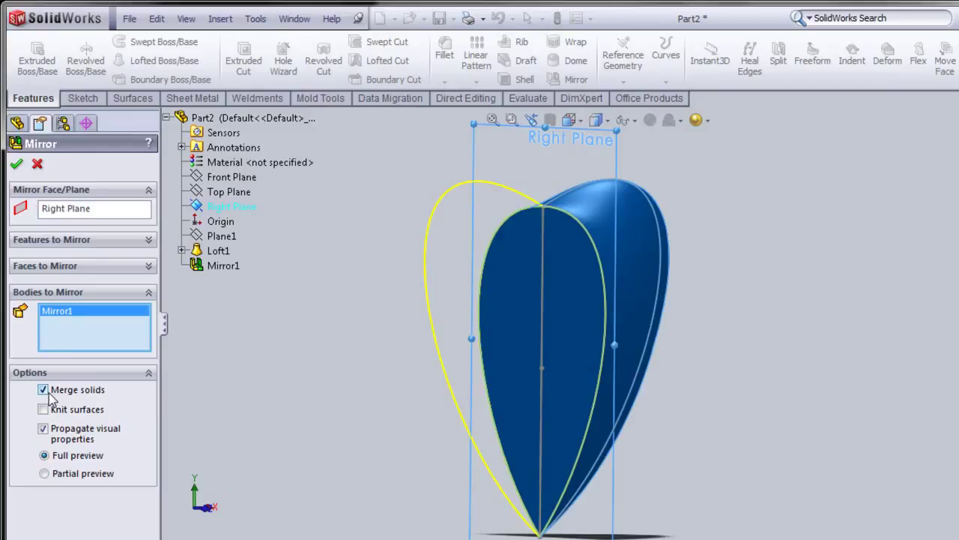
click(16, 164)
Step: Hide the Sketch2 and Sketch1 profiles under Loft1 so only the solid heart remains displayed
click(279, 346)
middle_drag(285, 344, 218, 353)
click(15, 290)
click(67, 305)
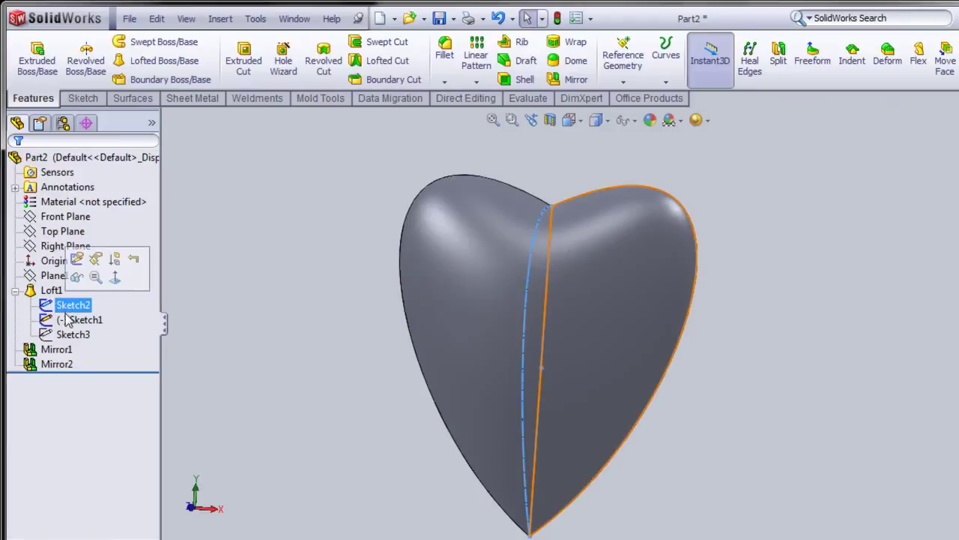
ctrl+click(69, 320)
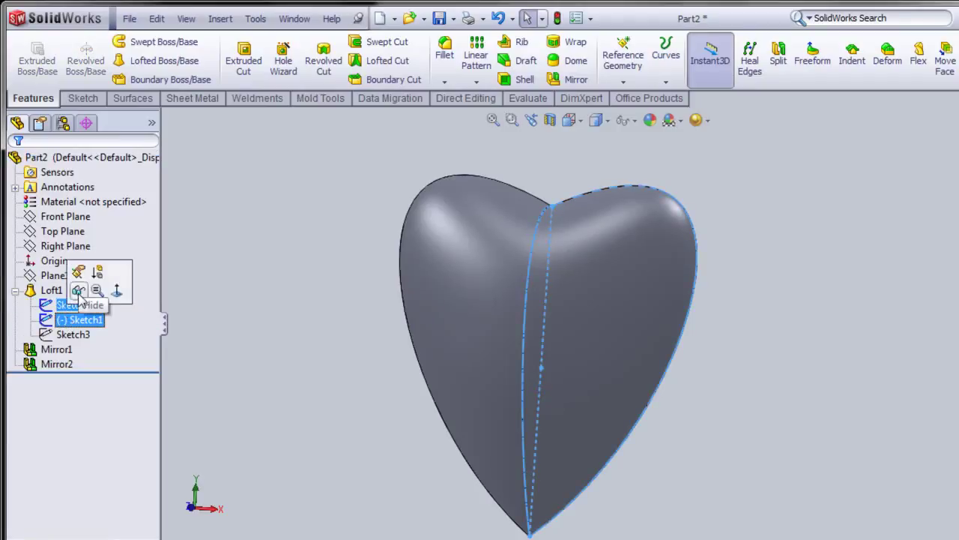
click(241, 324)
middle_drag(264, 350, 282, 377)
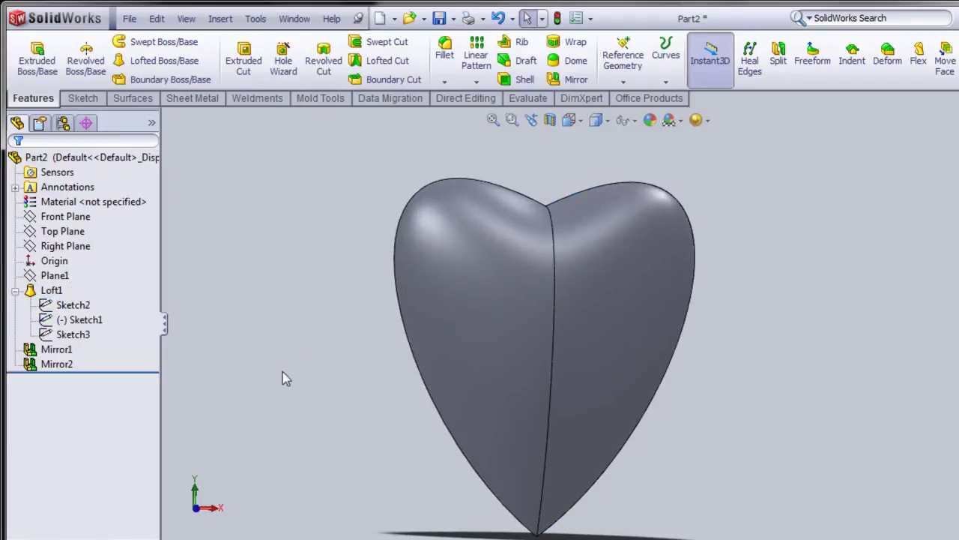
Step: Edit Loft1's Sketch1 and widen the half-heart spline by pulling its lower and upper end tangent handles outward, and rebuild the heart
mouse_move(637, 412)
middle_down()
mouse_move(726, 416)
mouse_move(705, 392)
mouse_move(460, 349)
mouse_move(497, 368)
mouse_move(674, 383)
mouse_move(465, 397)
middle_up()
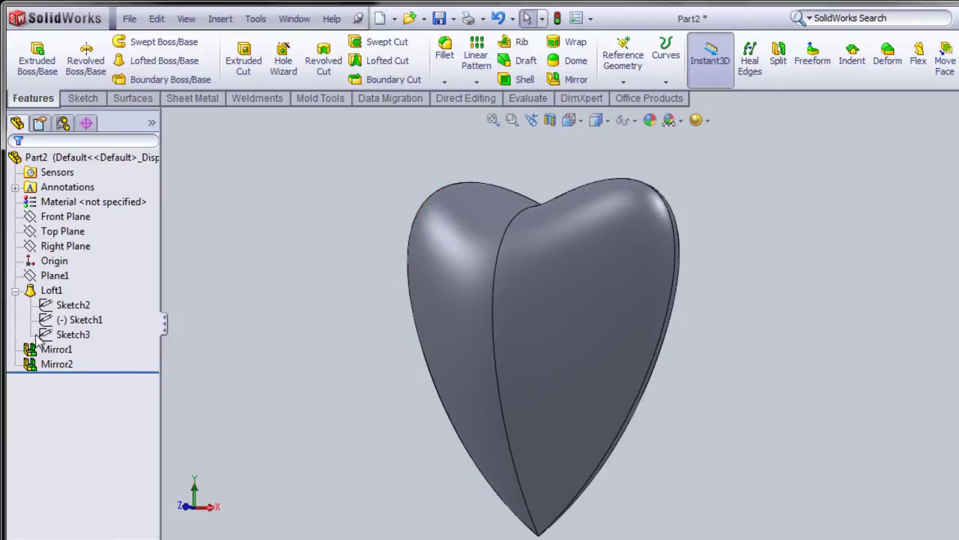
click(78, 320)
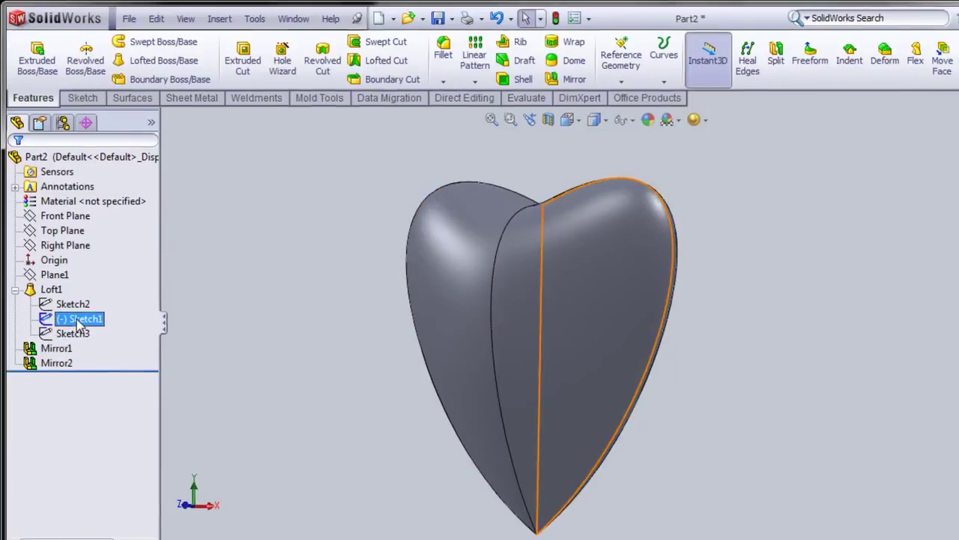
click(89, 275)
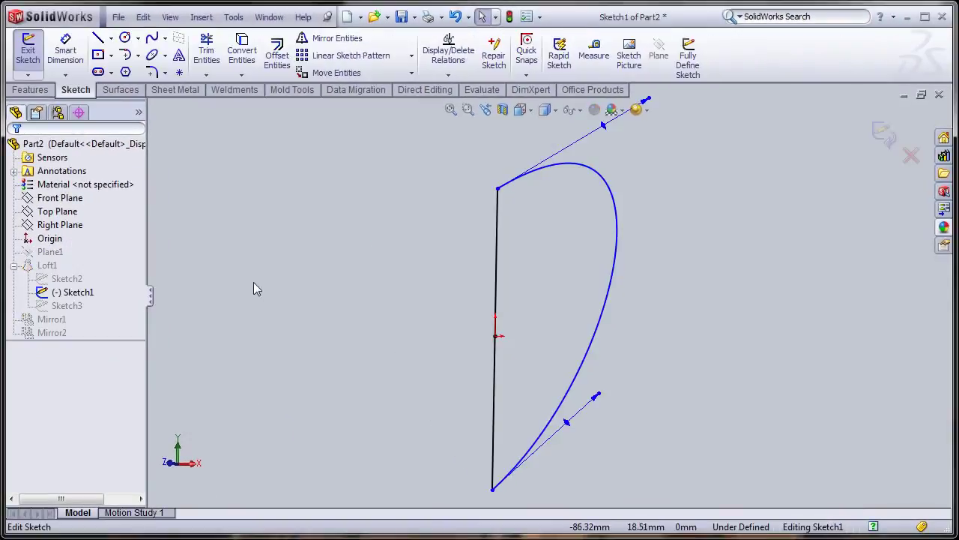
drag(597, 400, 669, 395)
drag(665, 112, 671, 108)
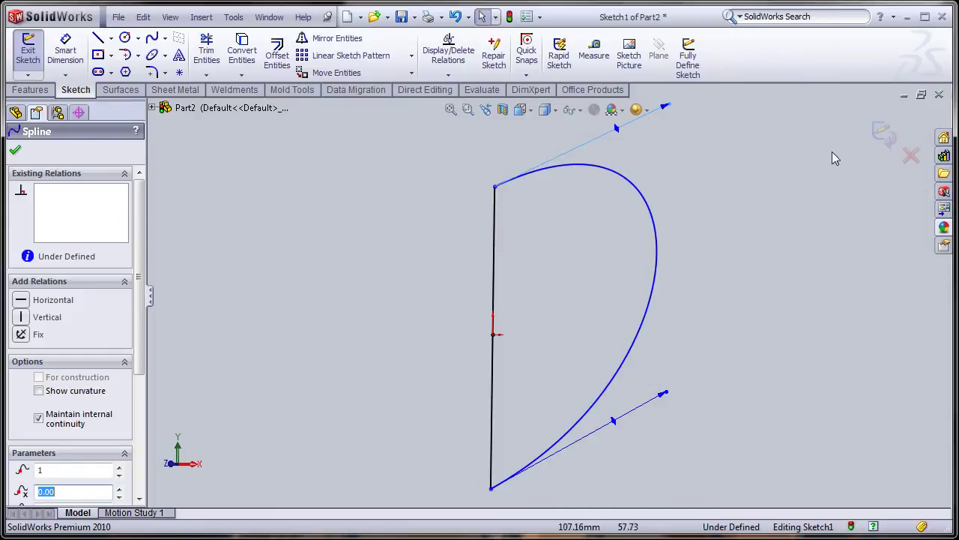
click(888, 141)
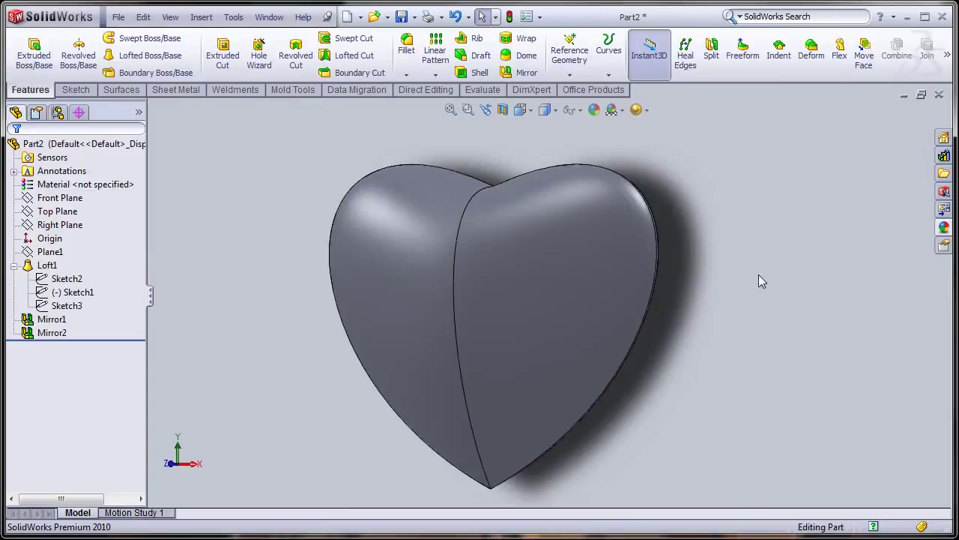
Step: Apply the red high gloss plastic appearance to the whole heart and view it from several angles
mouse_move(728, 325)
middle_down()
mouse_move(634, 370)
mouse_move(525, 387)
mouse_move(580, 367)
mouse_move(485, 304)
mouse_move(544, 422)
mouse_move(552, 349)
mouse_move(561, 420)
mouse_move(544, 482)
mouse_move(551, 450)
middle_up()
click(945, 227)
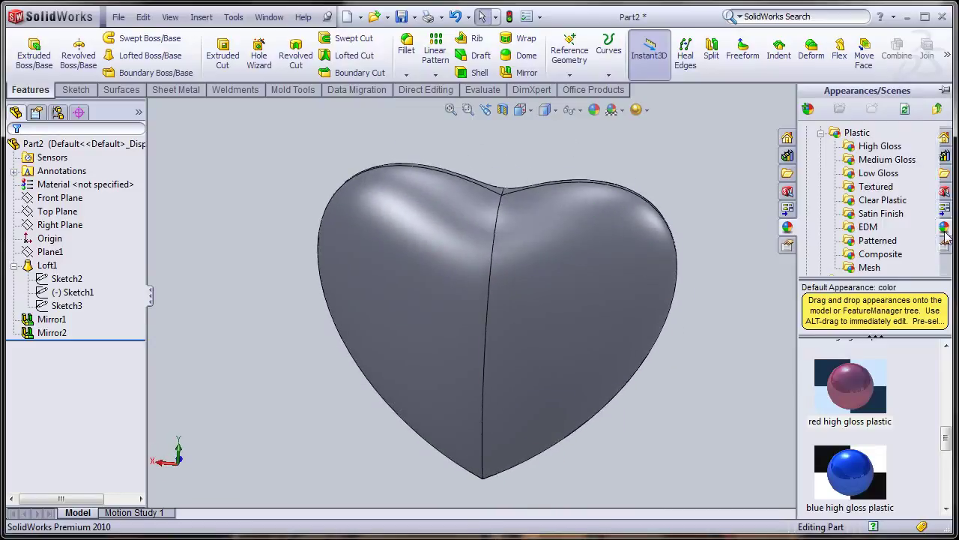
drag(869, 390, 572, 327)
click(574, 323)
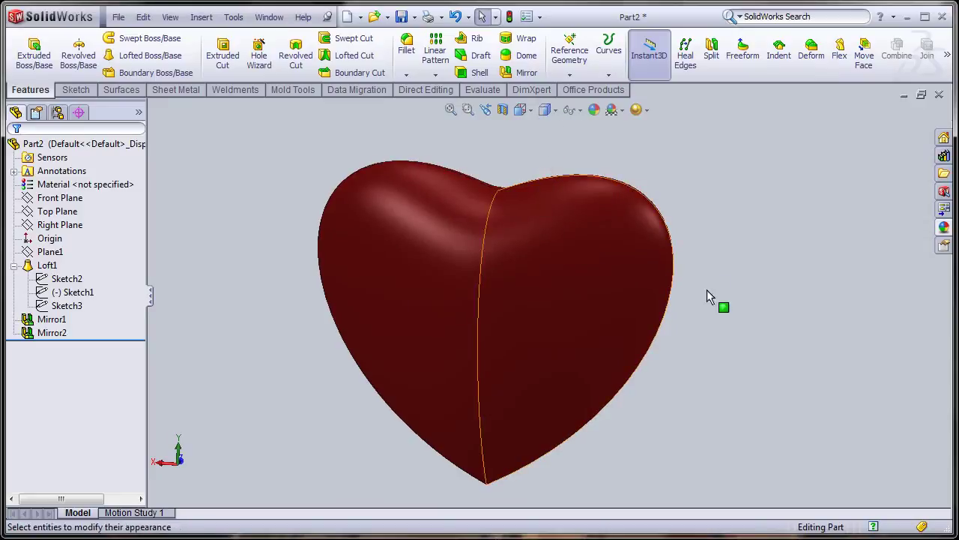
middle_drag(636, 472, 794, 383)
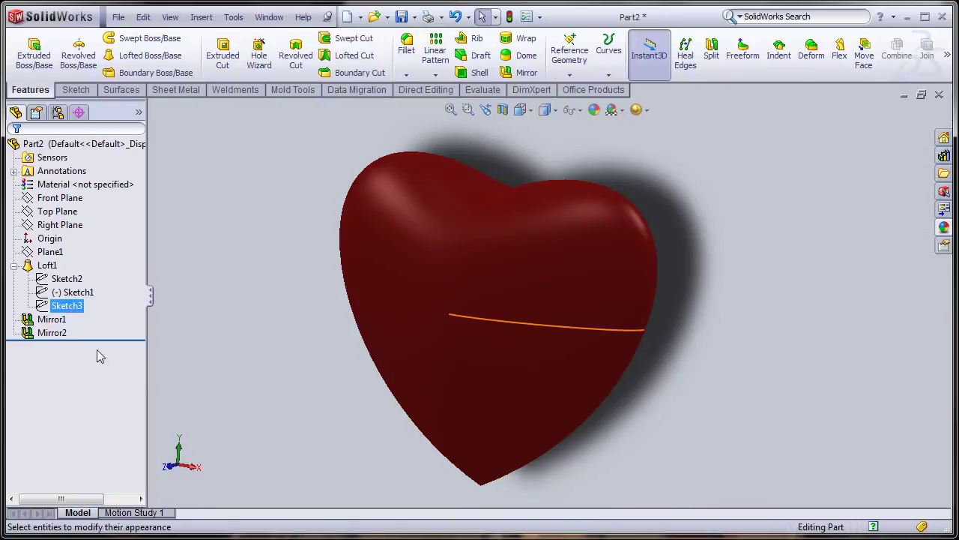
middle_drag(524, 352, 713, 349)
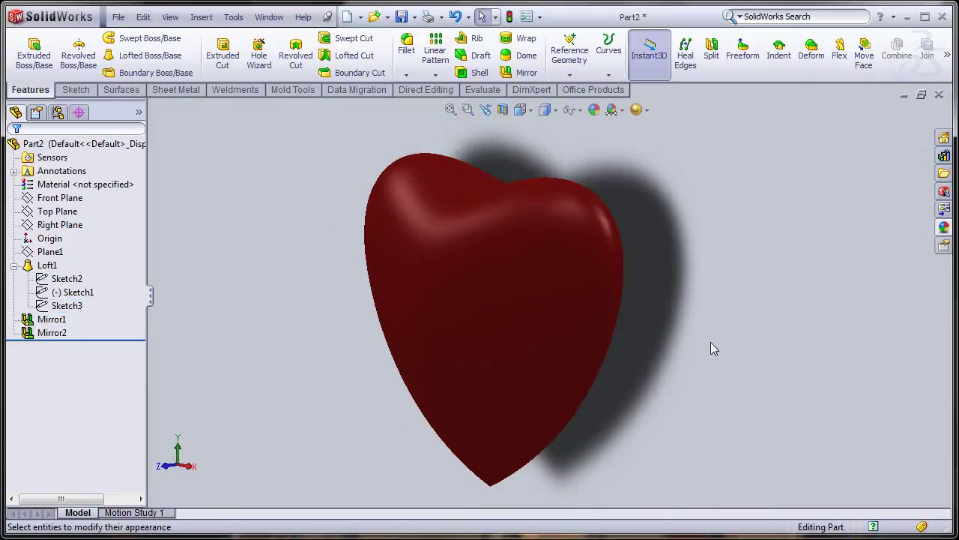